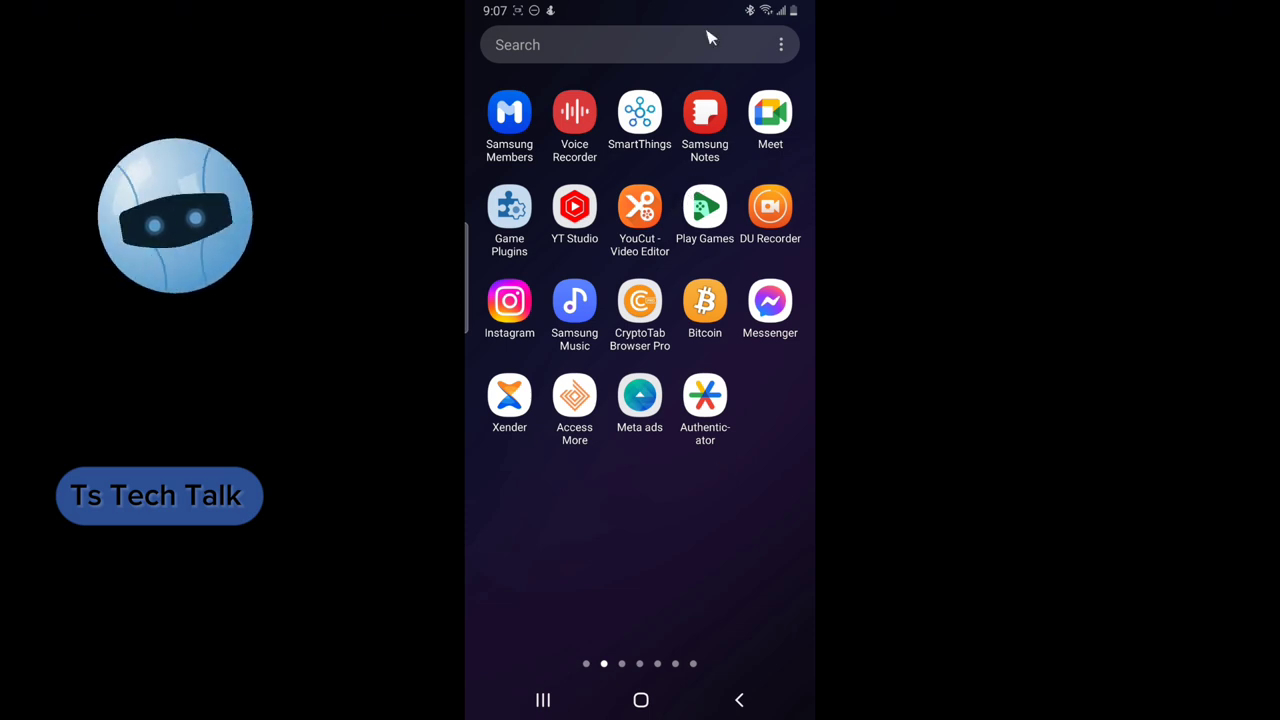
right_click(782, 502)
drag(571, 271, 617, 129)
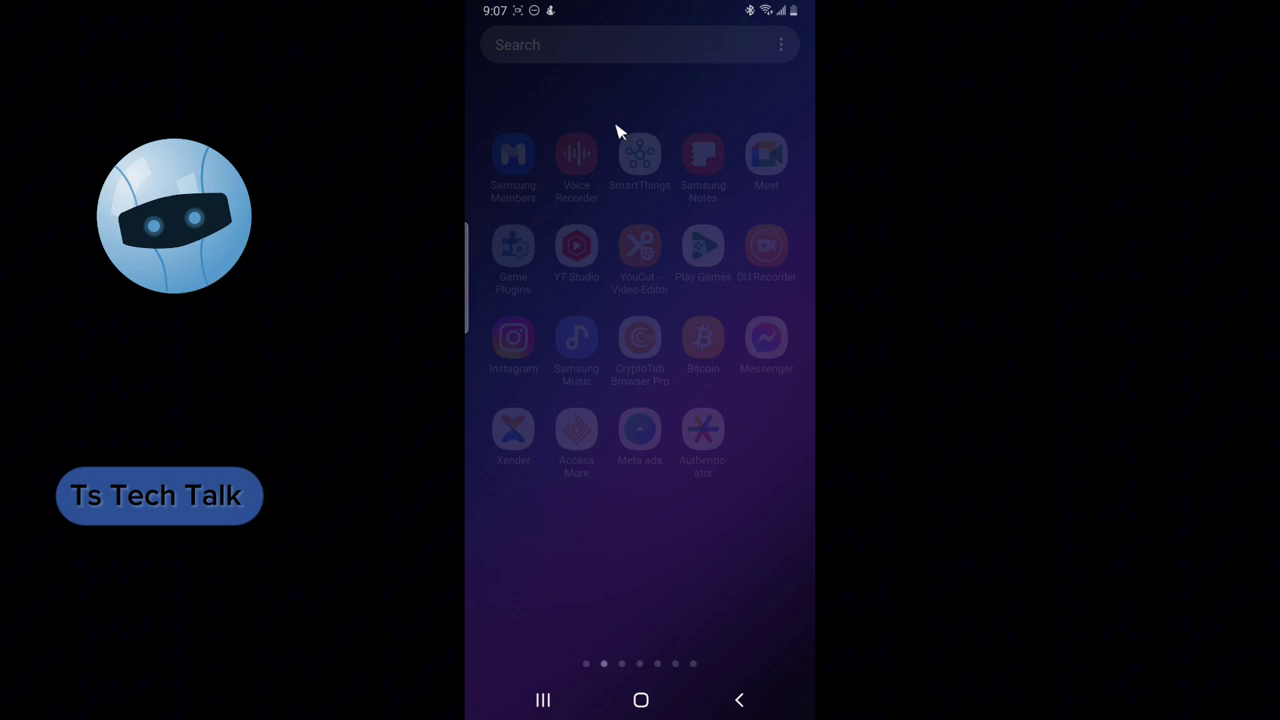
click(575, 207)
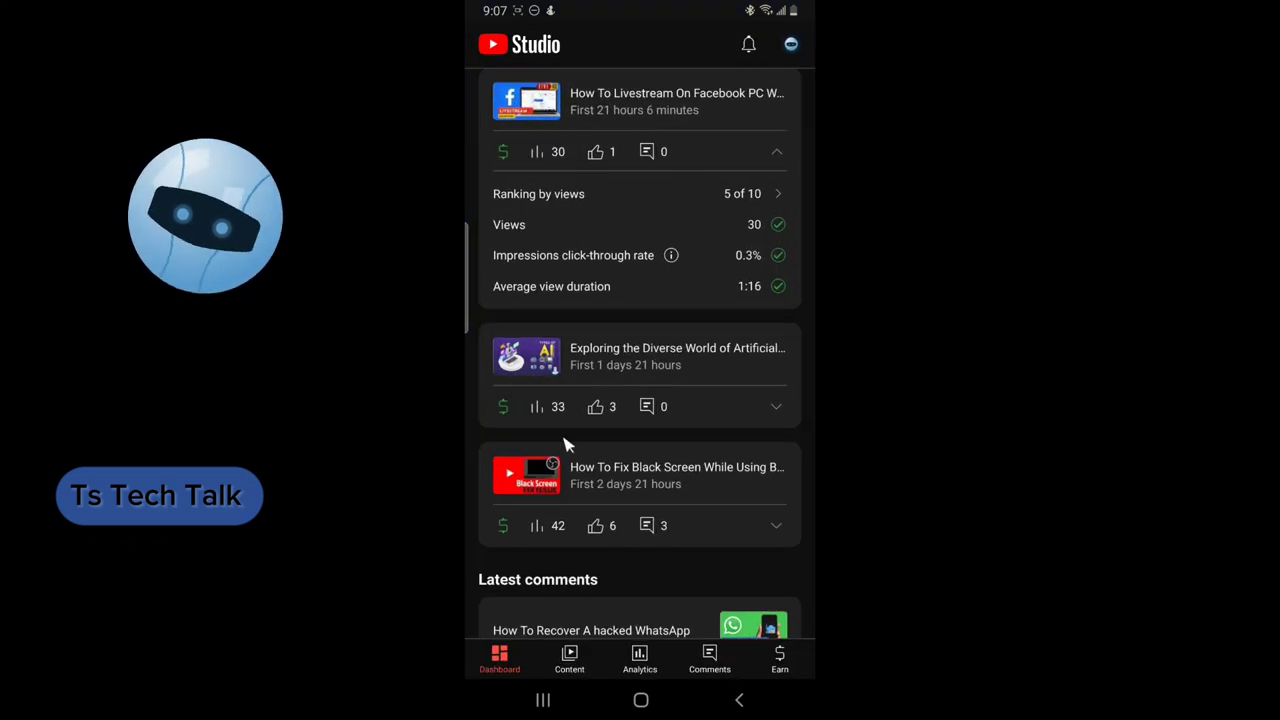
click(645, 700)
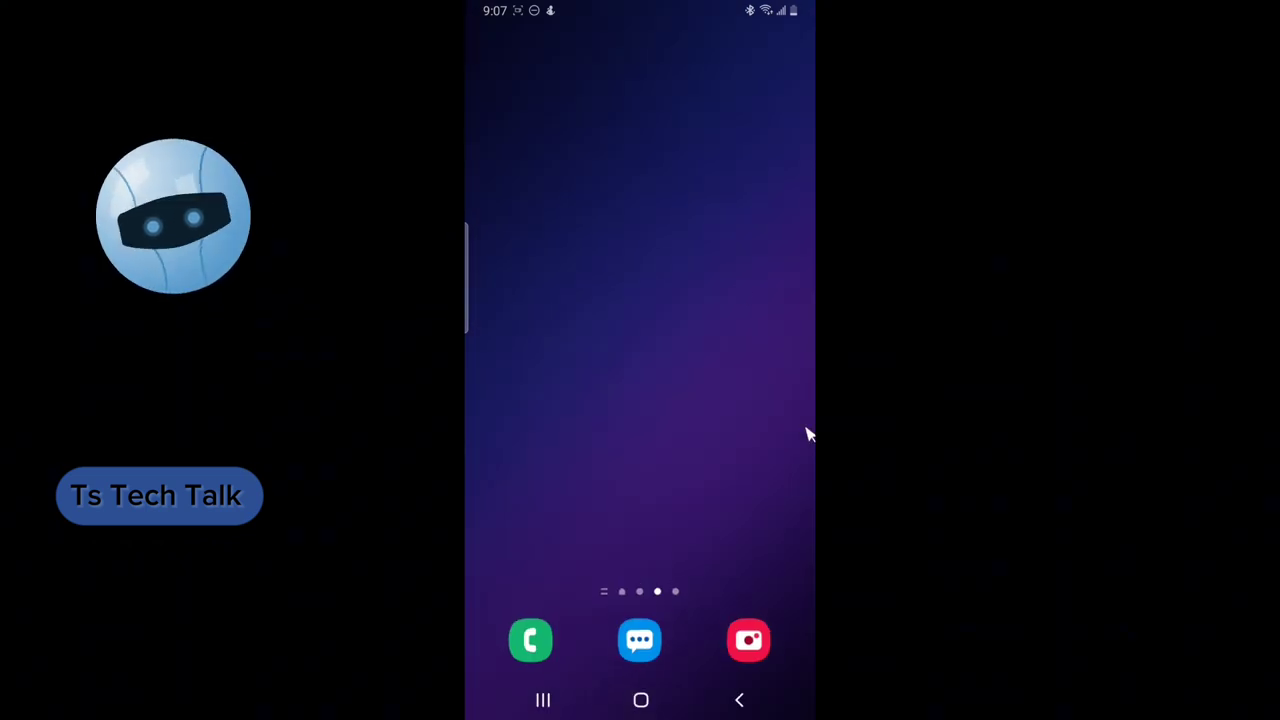
Open the YT Studio app and show the channel's list of uploaded videos.
drag(806, 434, 686, 309)
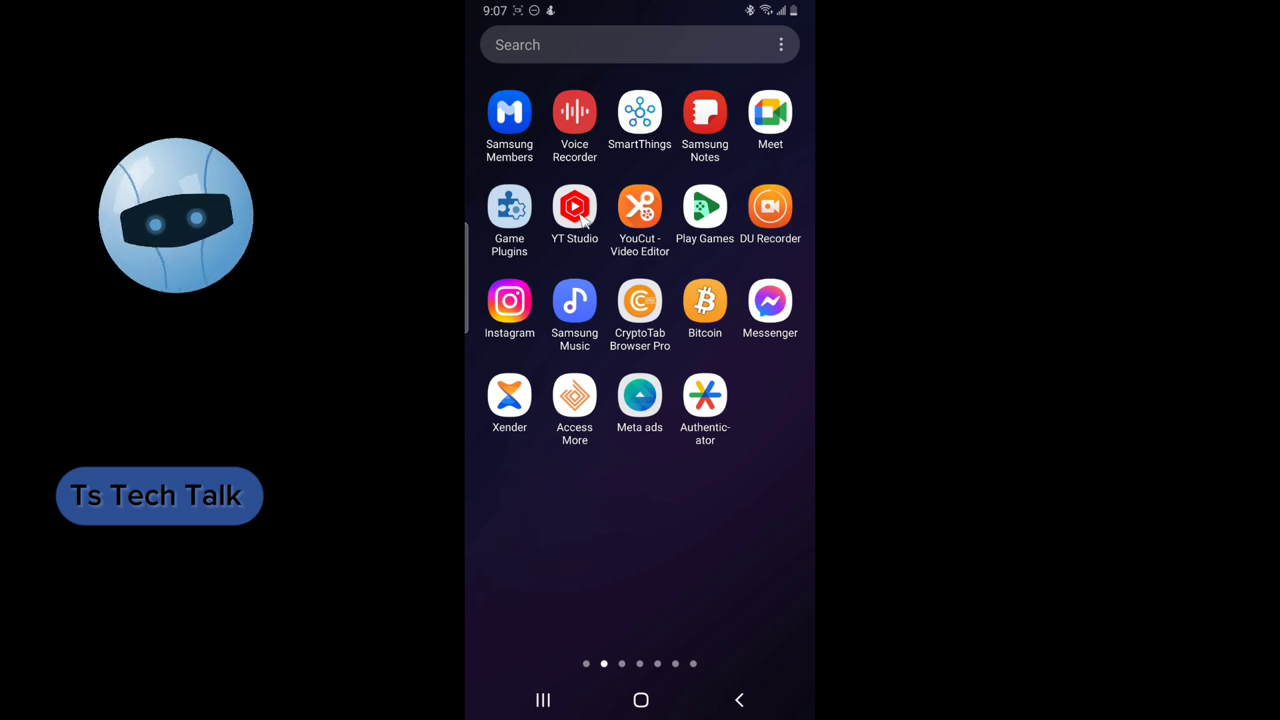
click(577, 212)
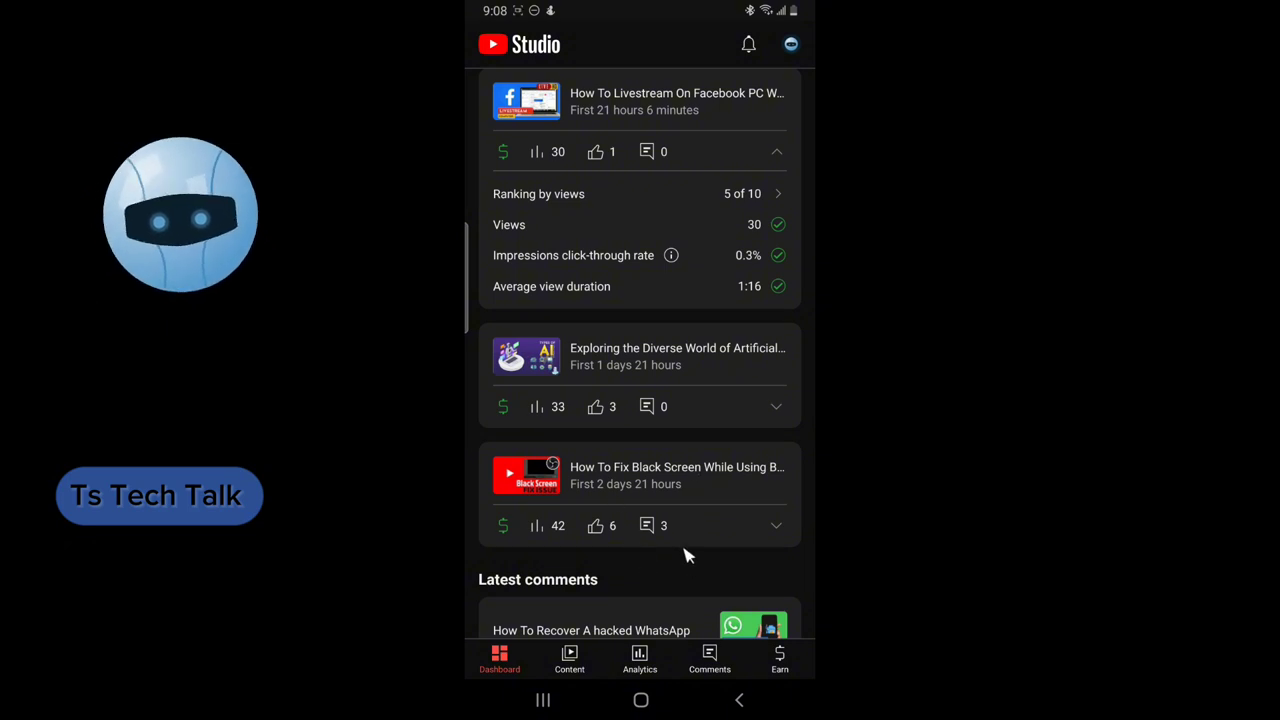
scroll(685, 556, down, 1)
click(569, 660)
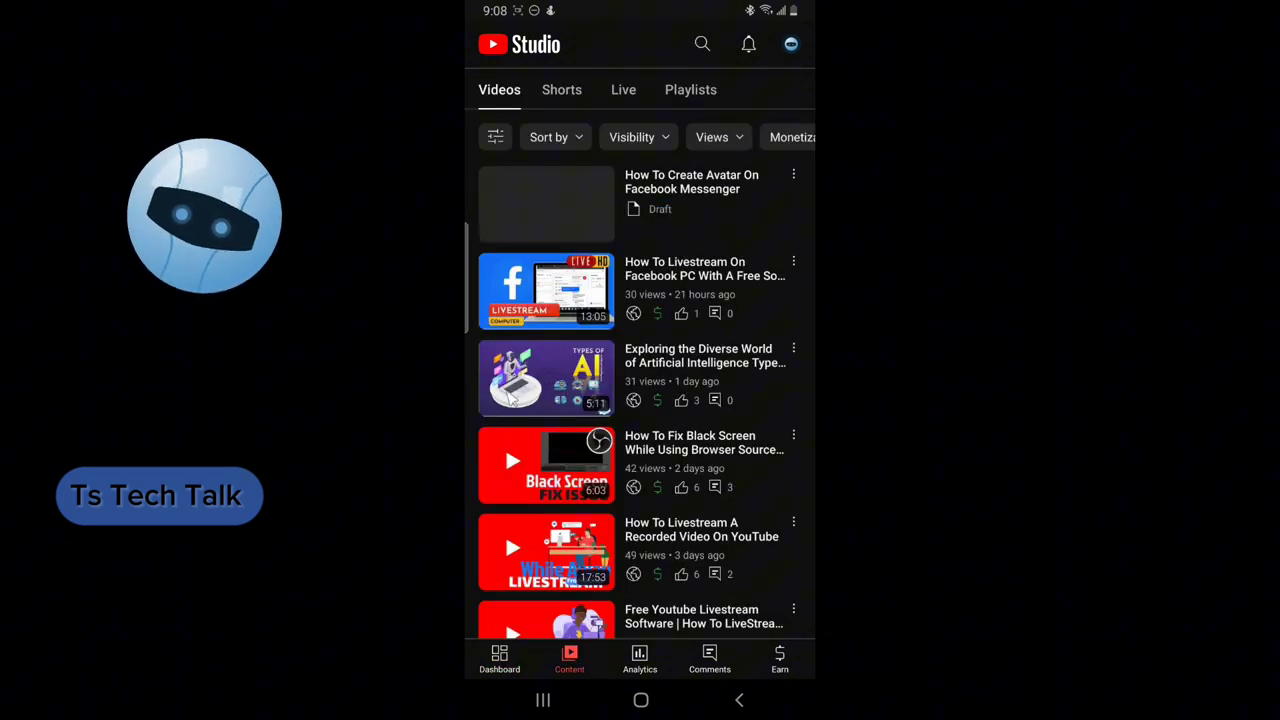
Find the video "How To Lock A Contact Chat On WhatsApp" and open More options in its edit page.
scroll(645, 440, down, 2)
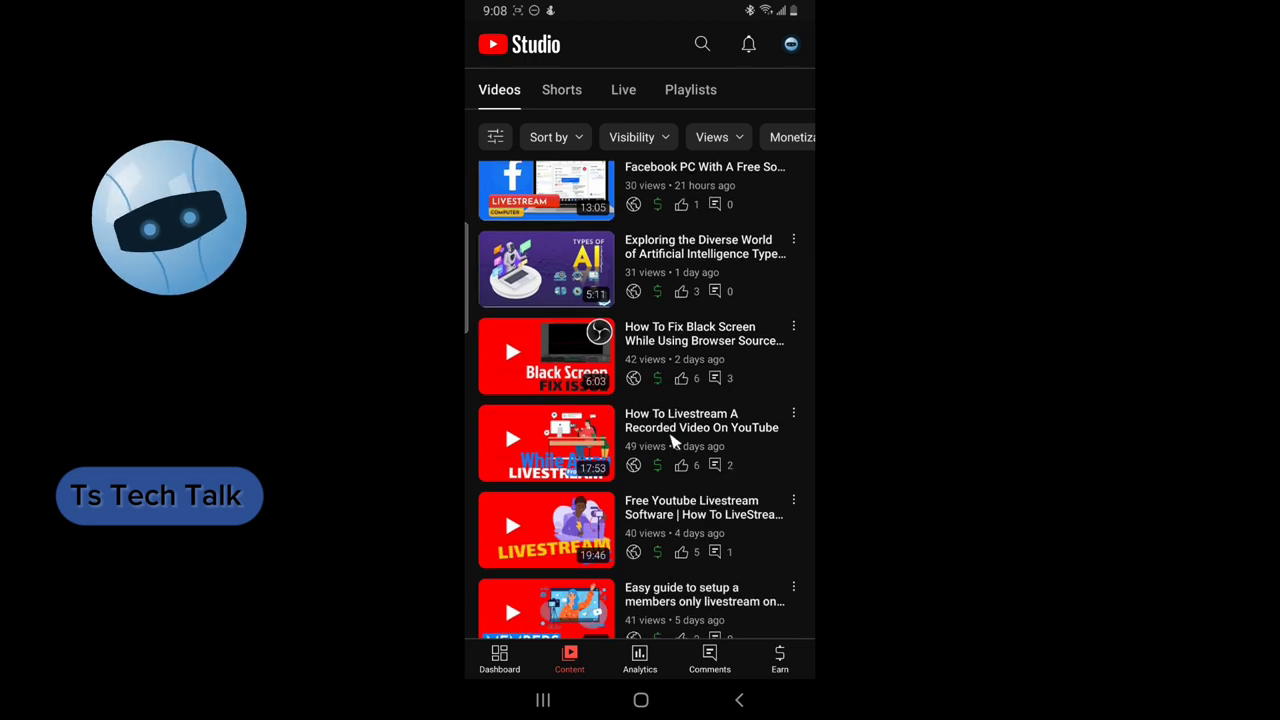
scroll(728, 491, down, 3)
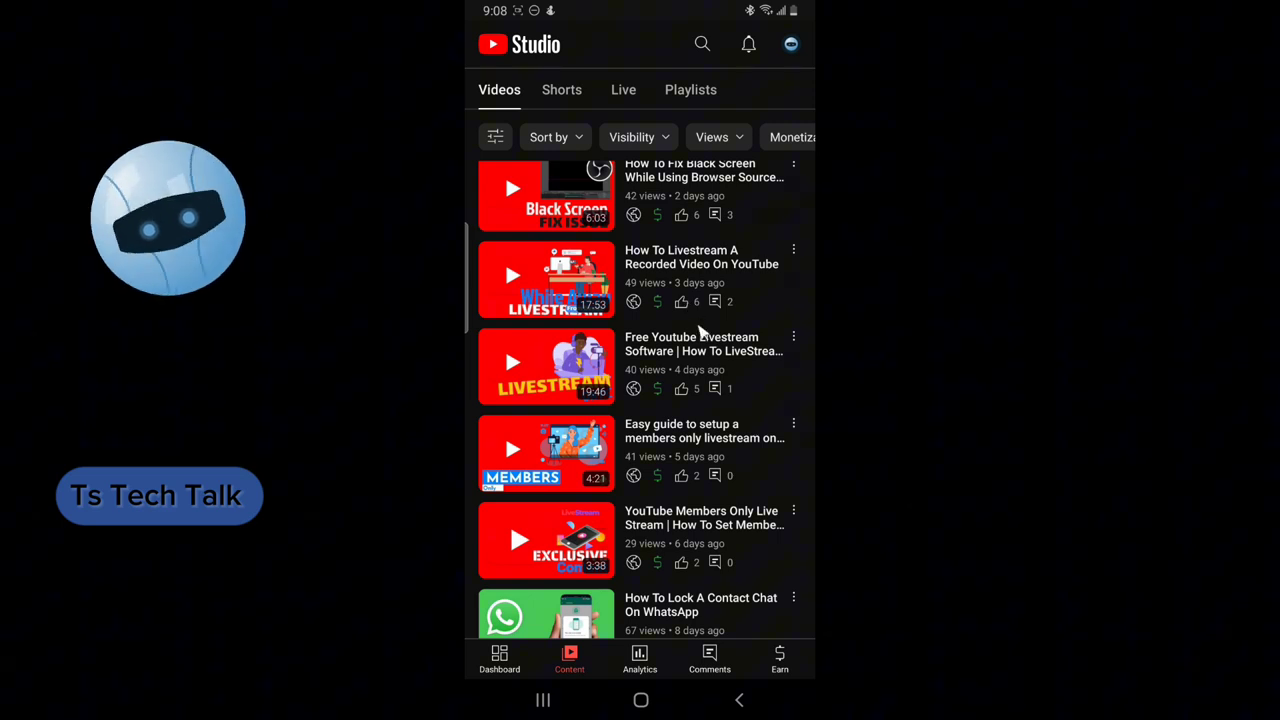
scroll(760, 512, down, 2)
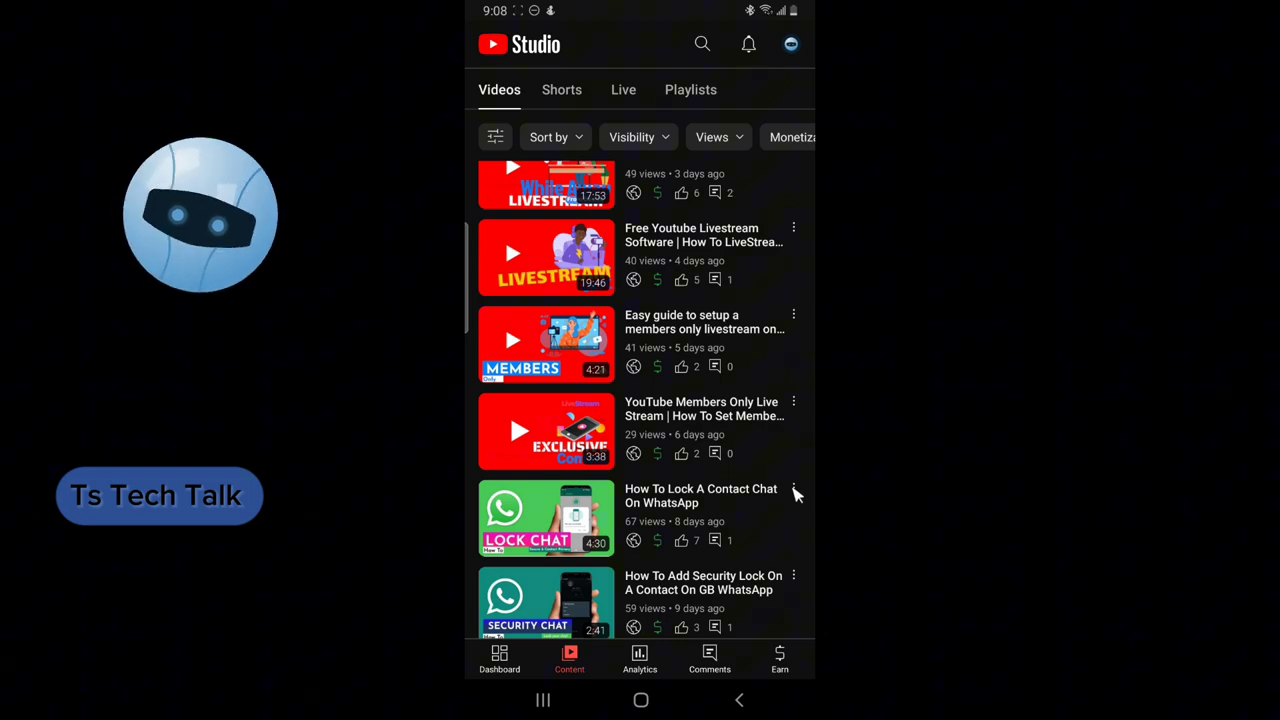
click(793, 490)
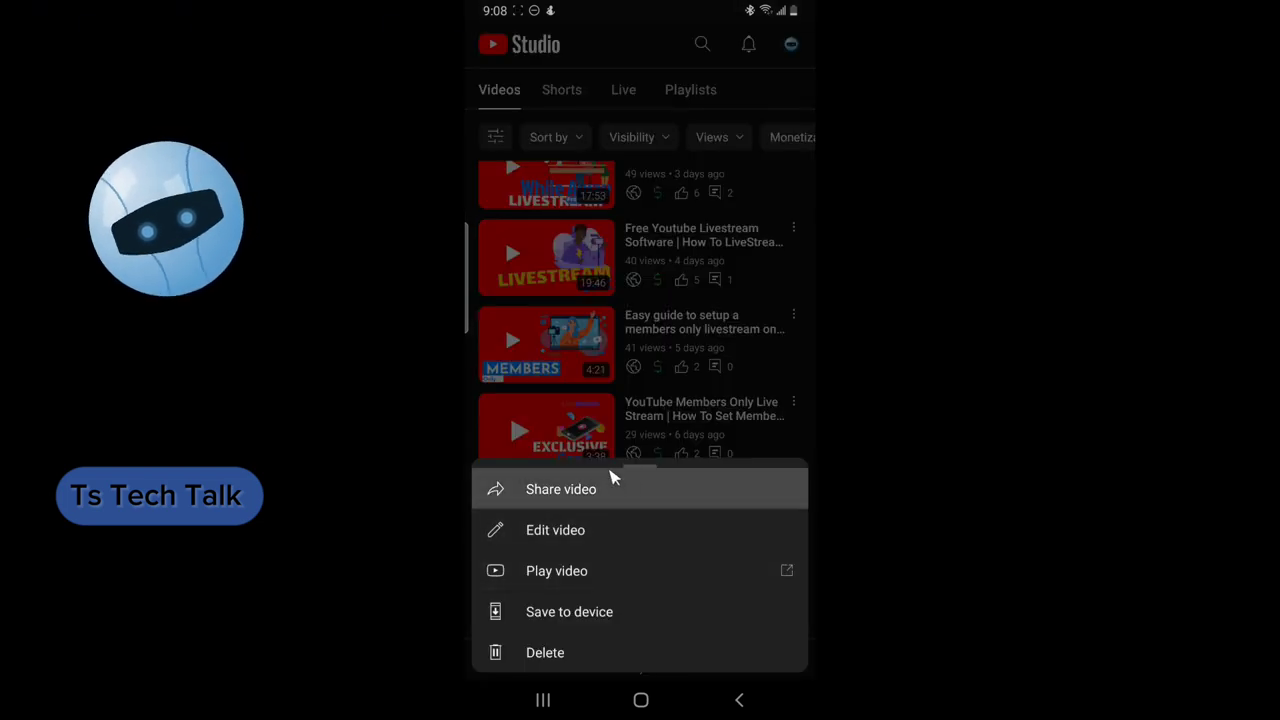
right_click(597, 530)
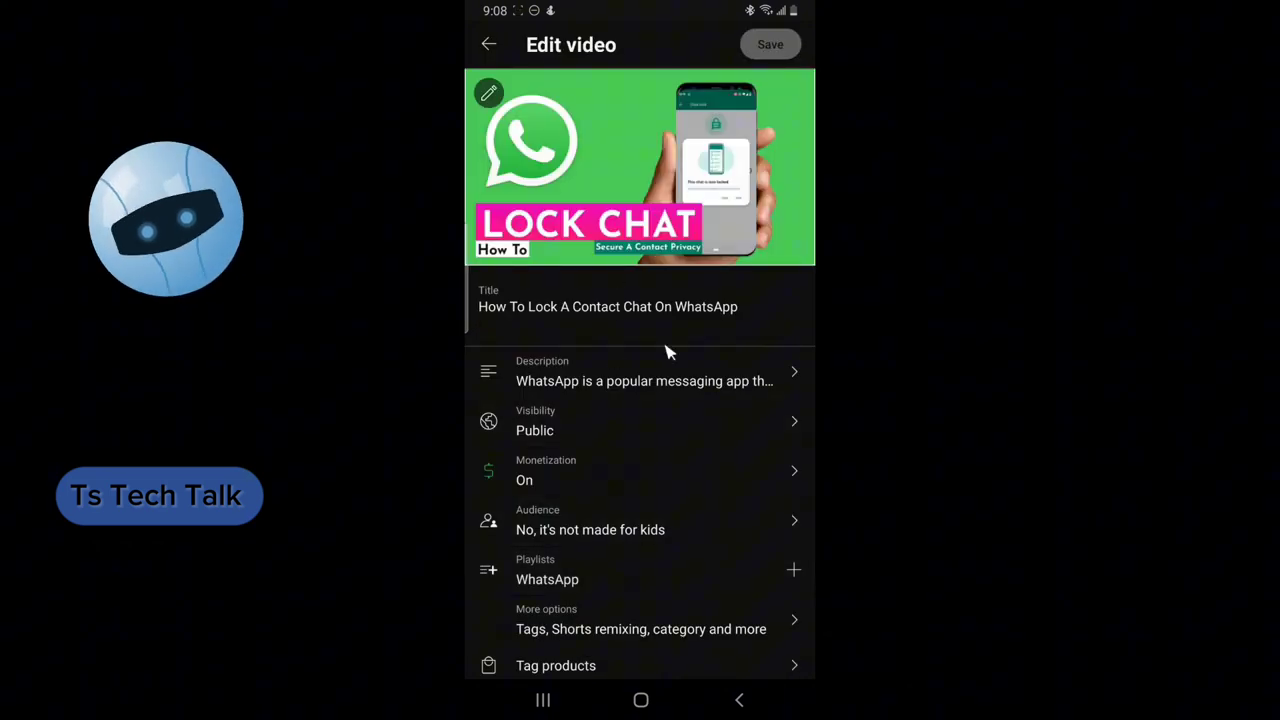
scroll(660, 420, down, 1)
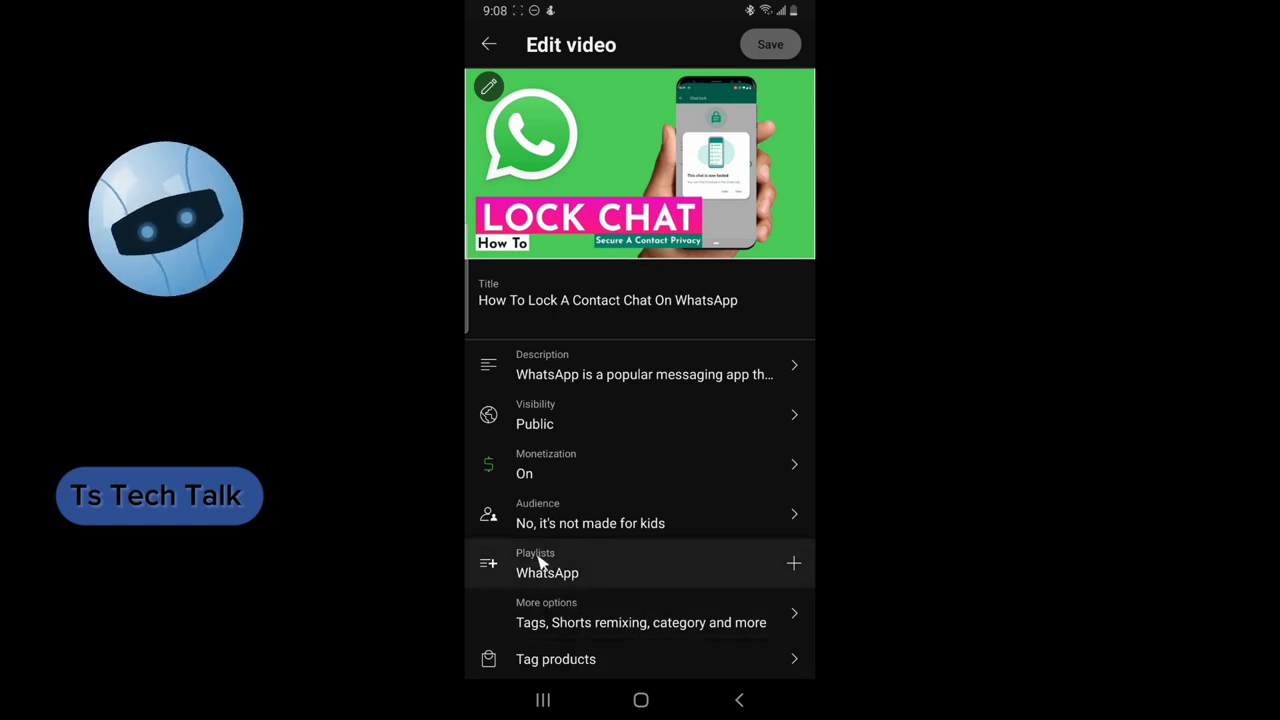
click(566, 620)
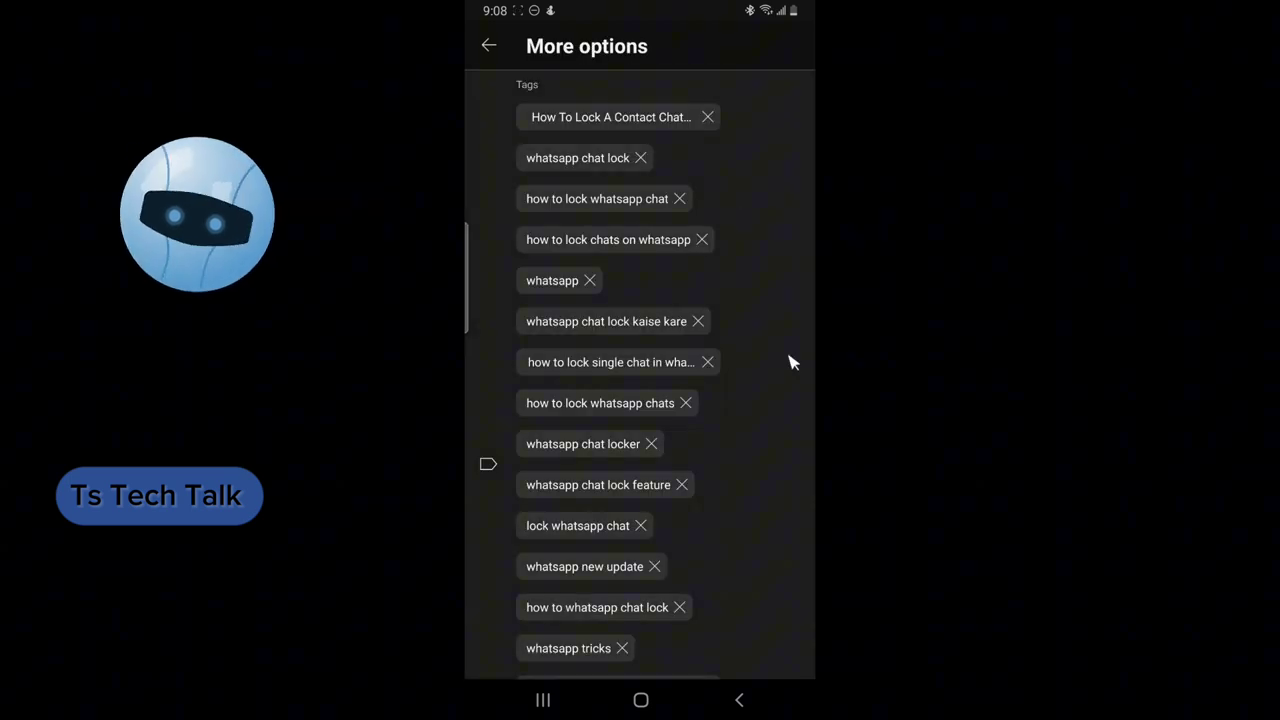
Disable "Show how many viewers like this video" and save the edits to the video.
scroll(755, 515, down, 8)
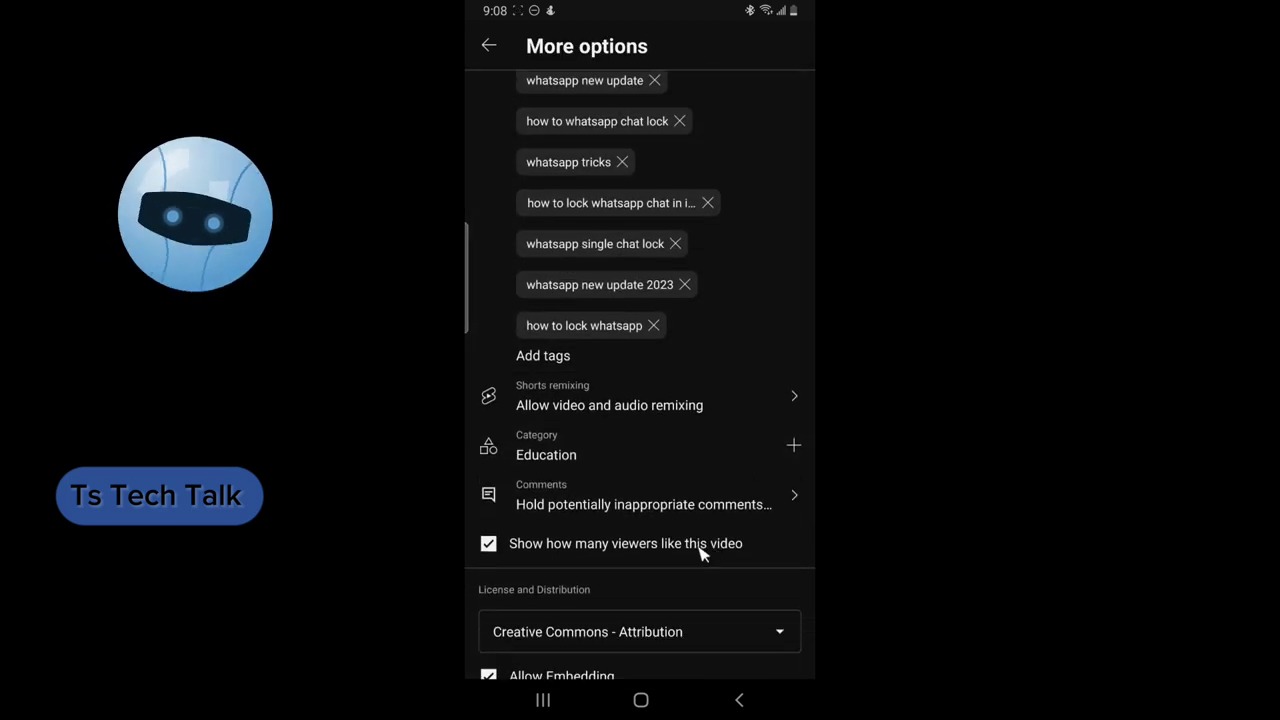
scroll(700, 553, down, 2)
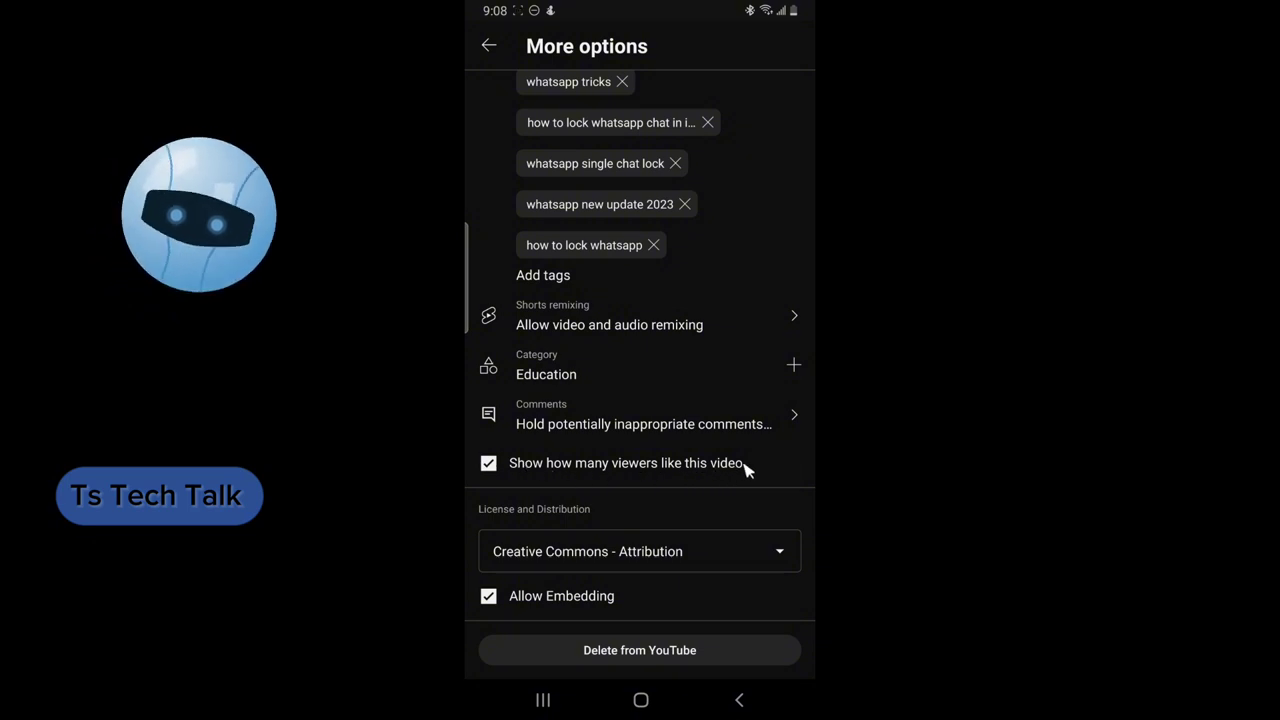
click(489, 465)
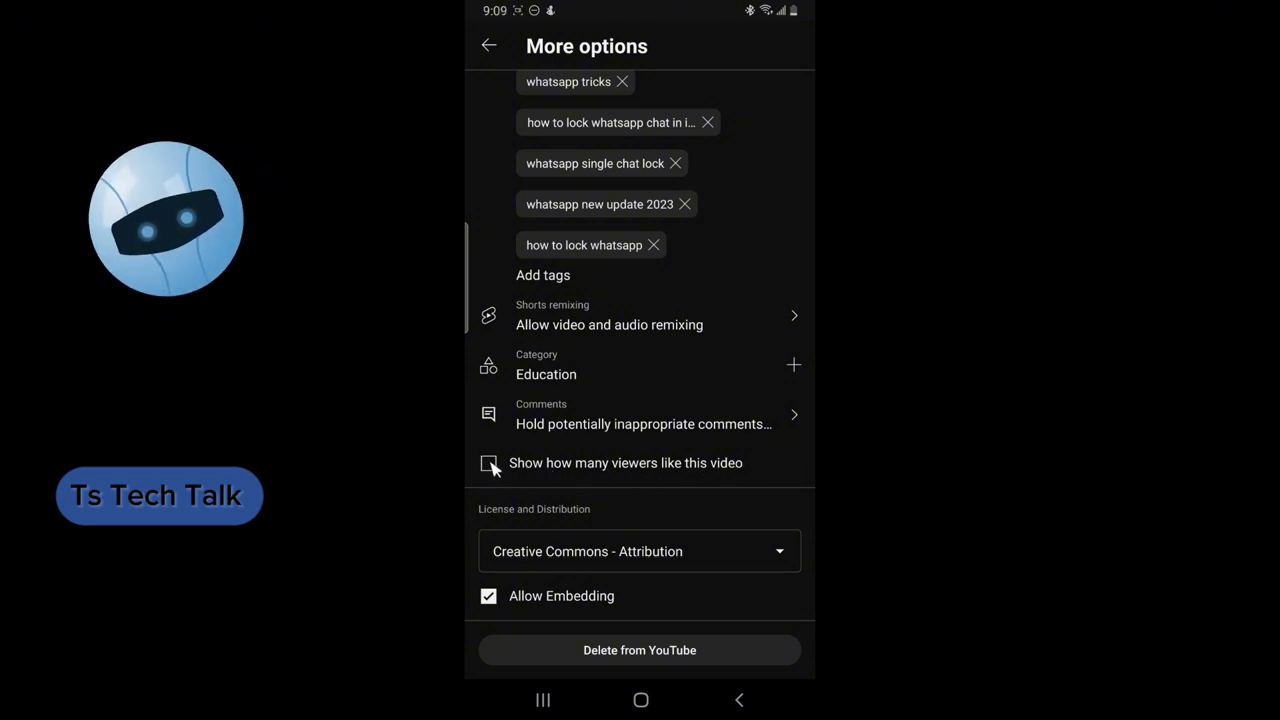
click(486, 47)
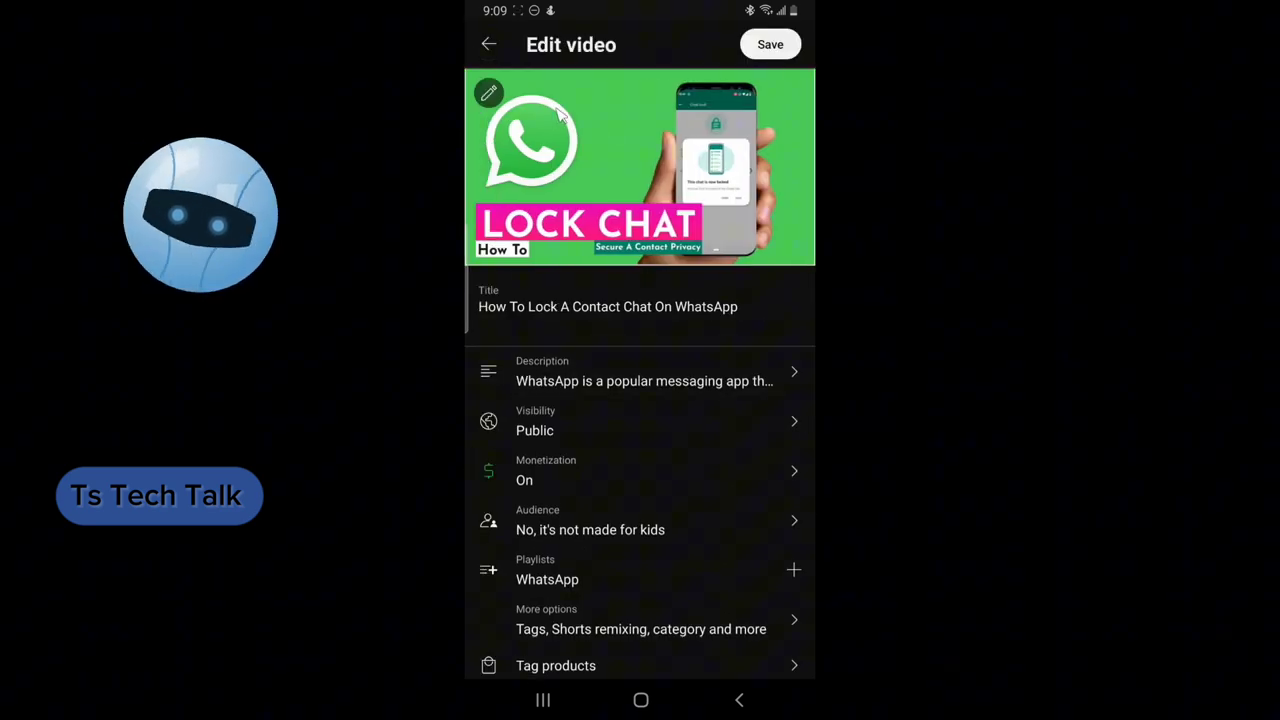
click(488, 47)
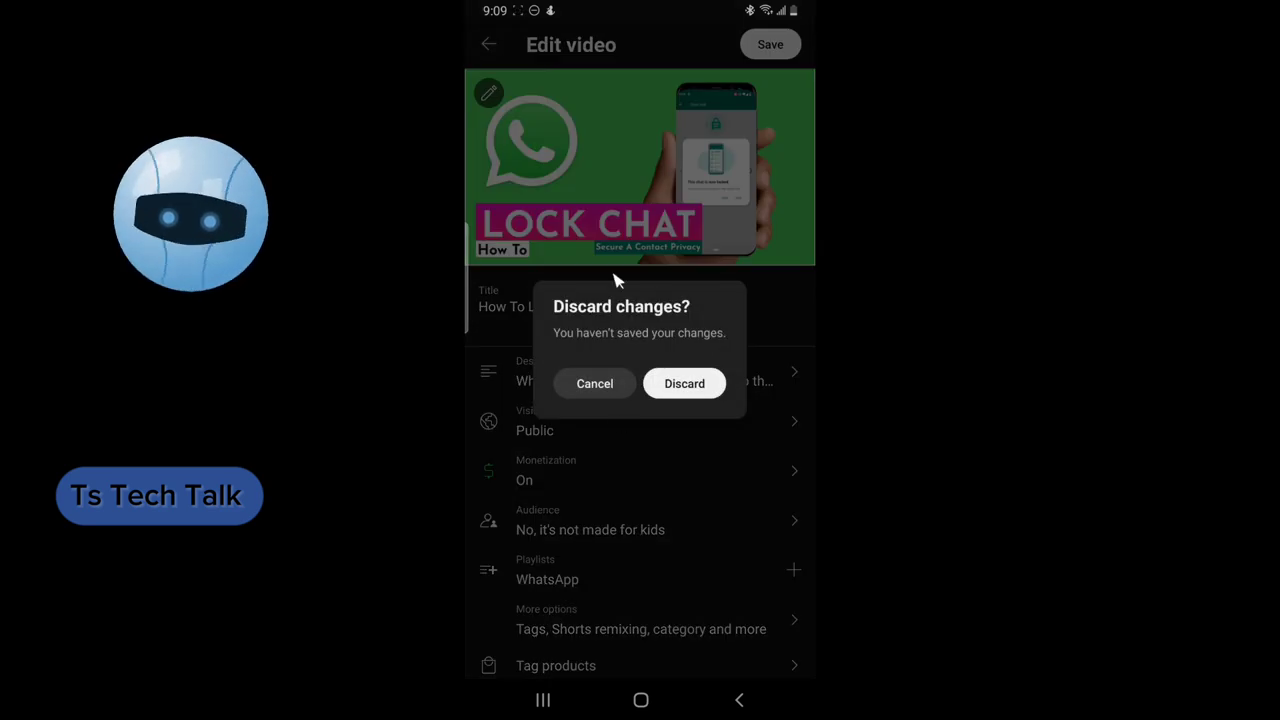
click(617, 393)
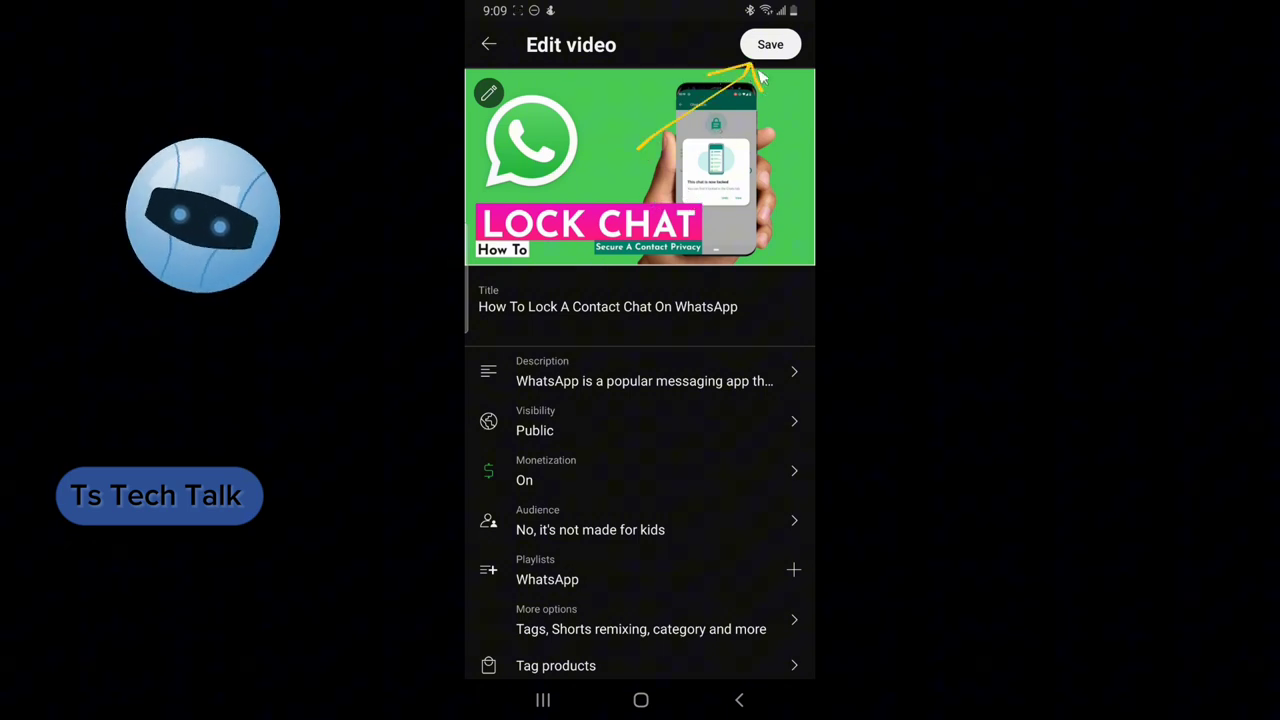
click(780, 48)
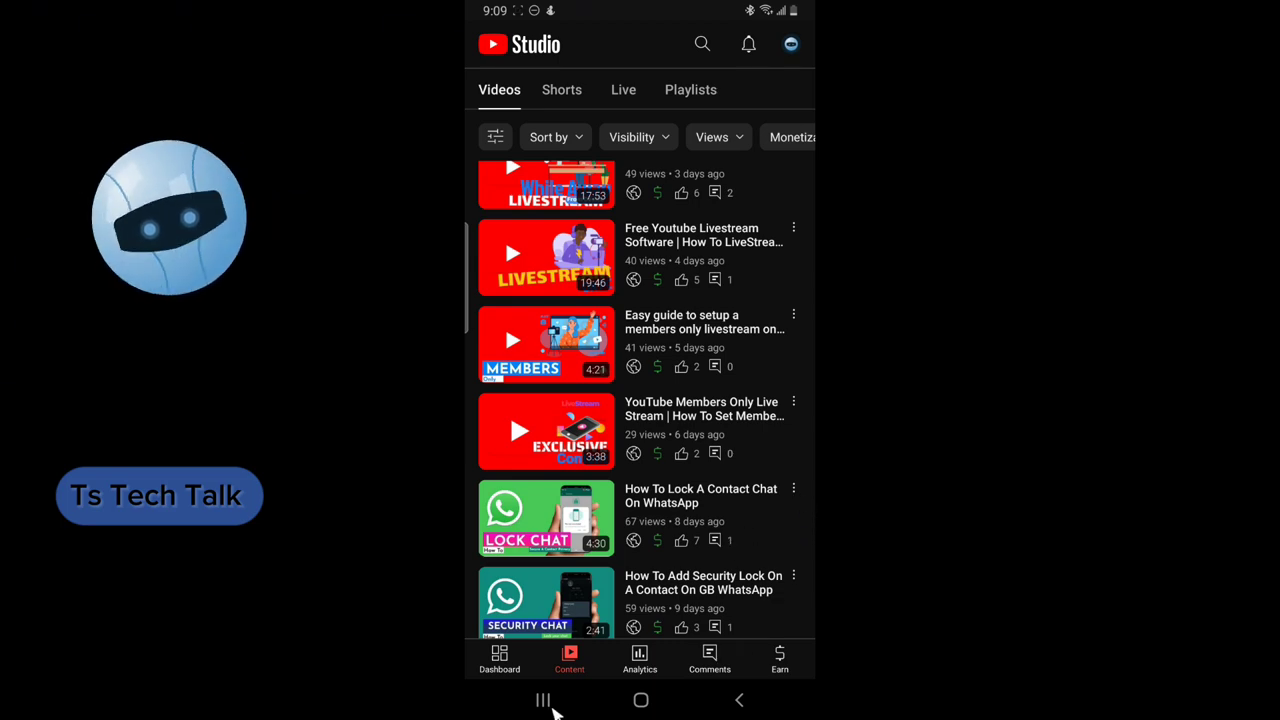
click(640, 700)
drag(660, 503, 617, 171)
click(703, 114)
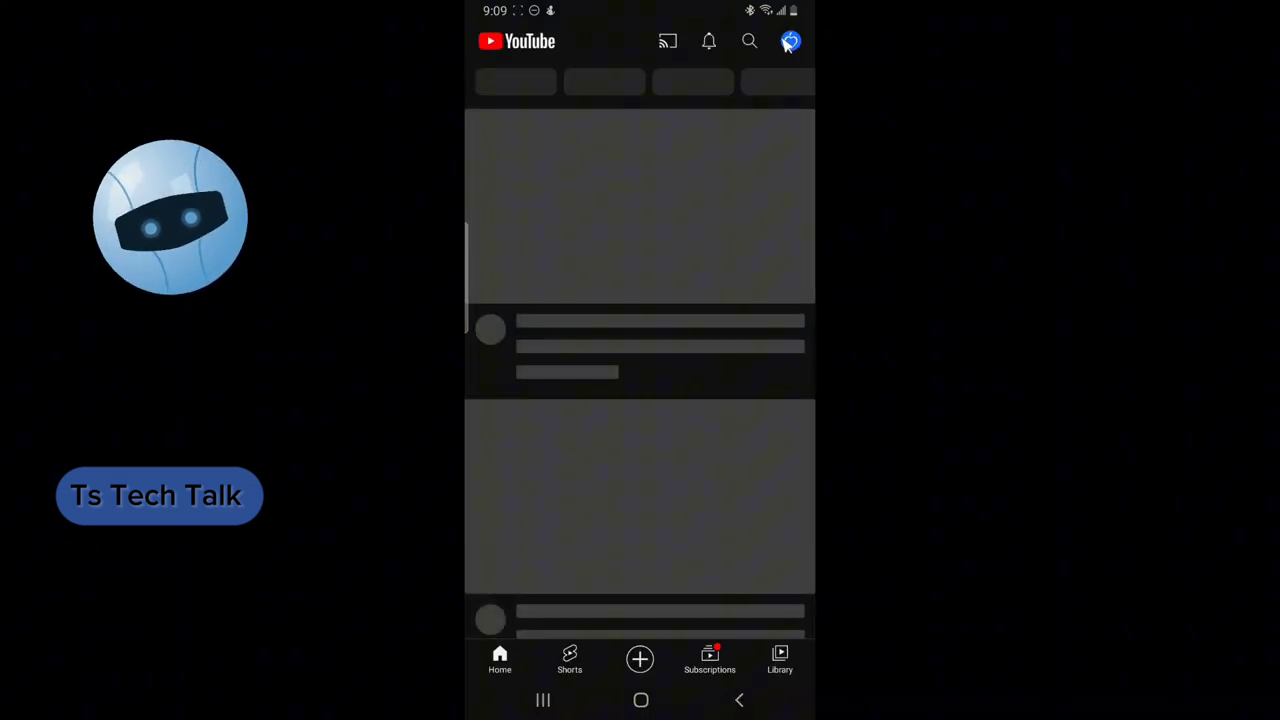
click(548, 700)
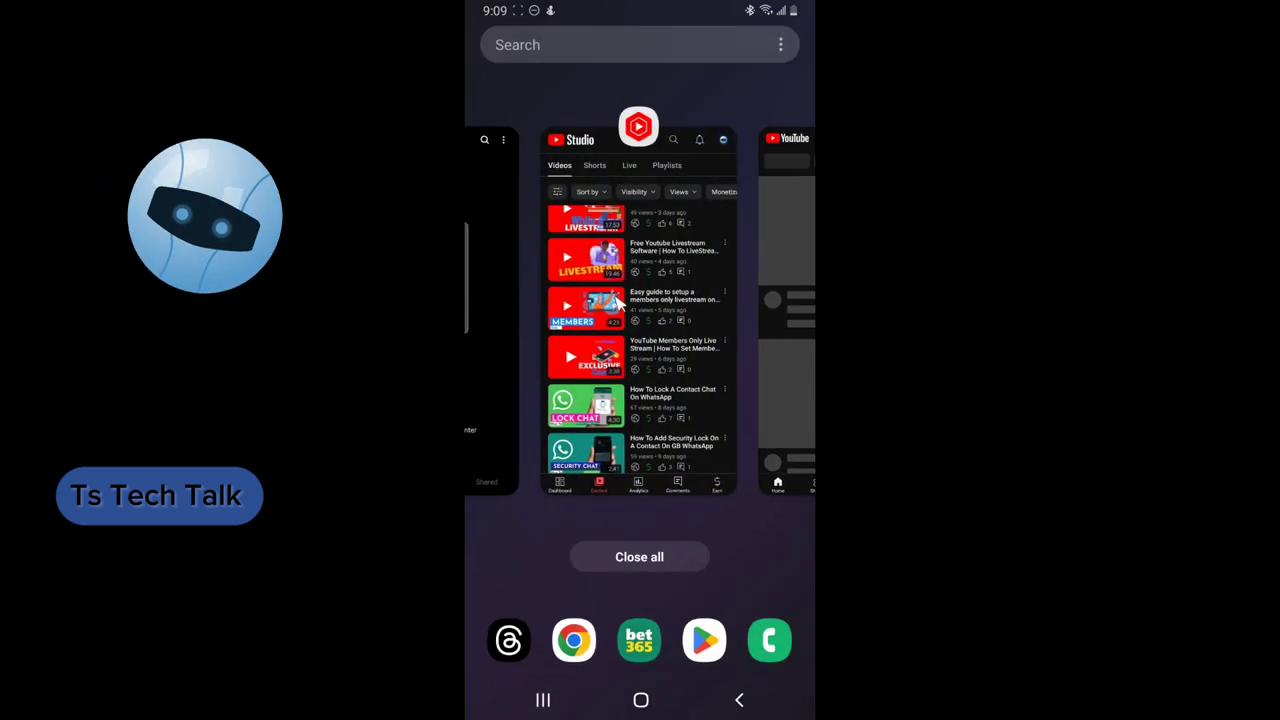
click(528, 240)
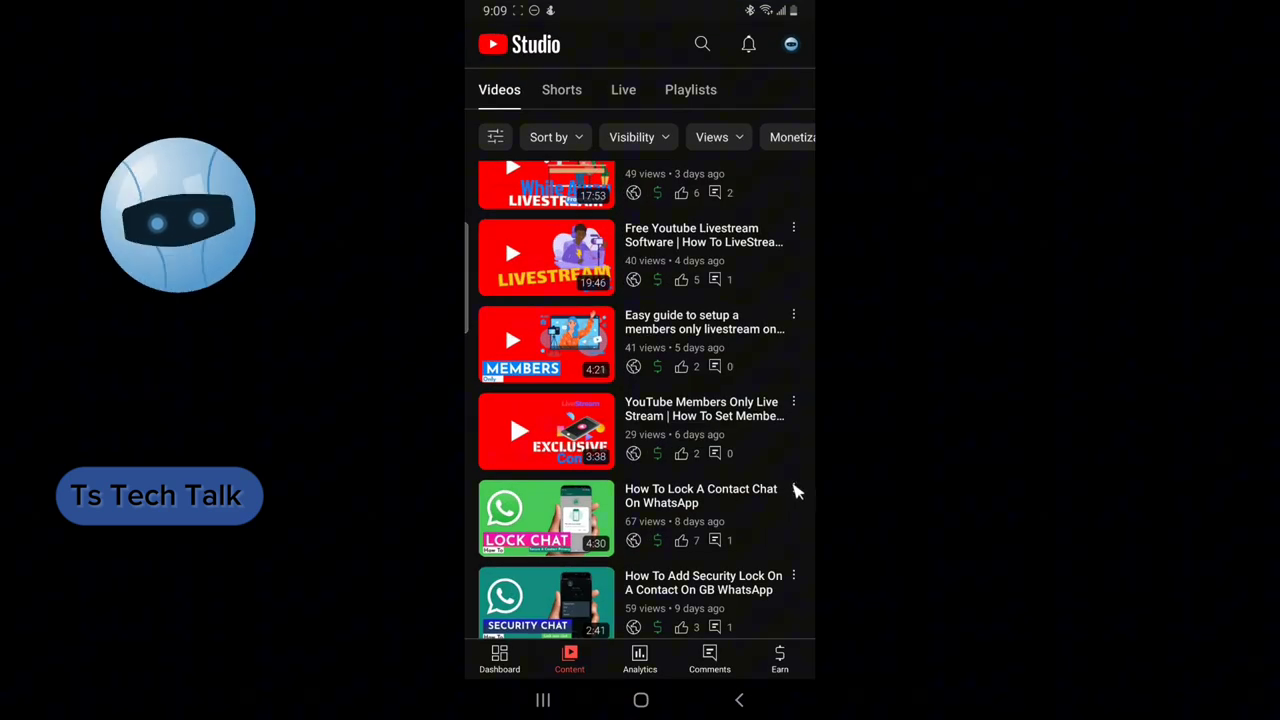
Play "How To Lock A Contact Chat On WhatsApp" in YouTube and pause it to check the like count display.
click(795, 490)
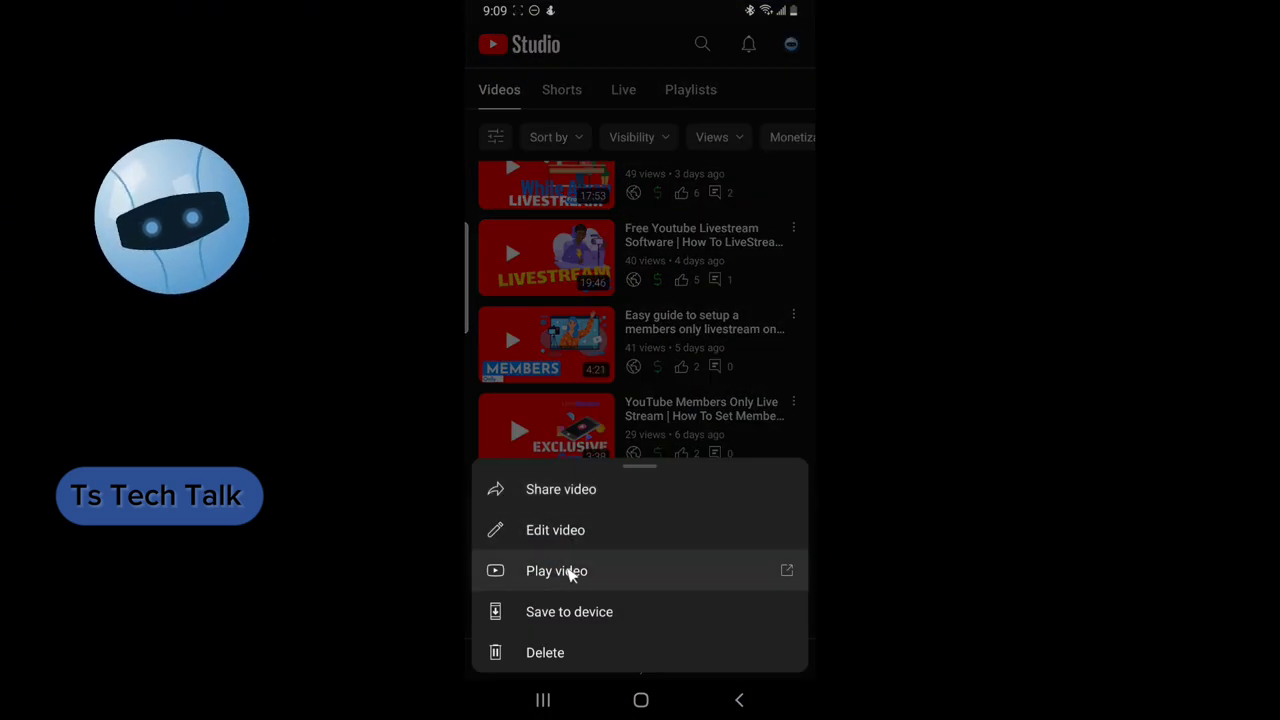
click(557, 571)
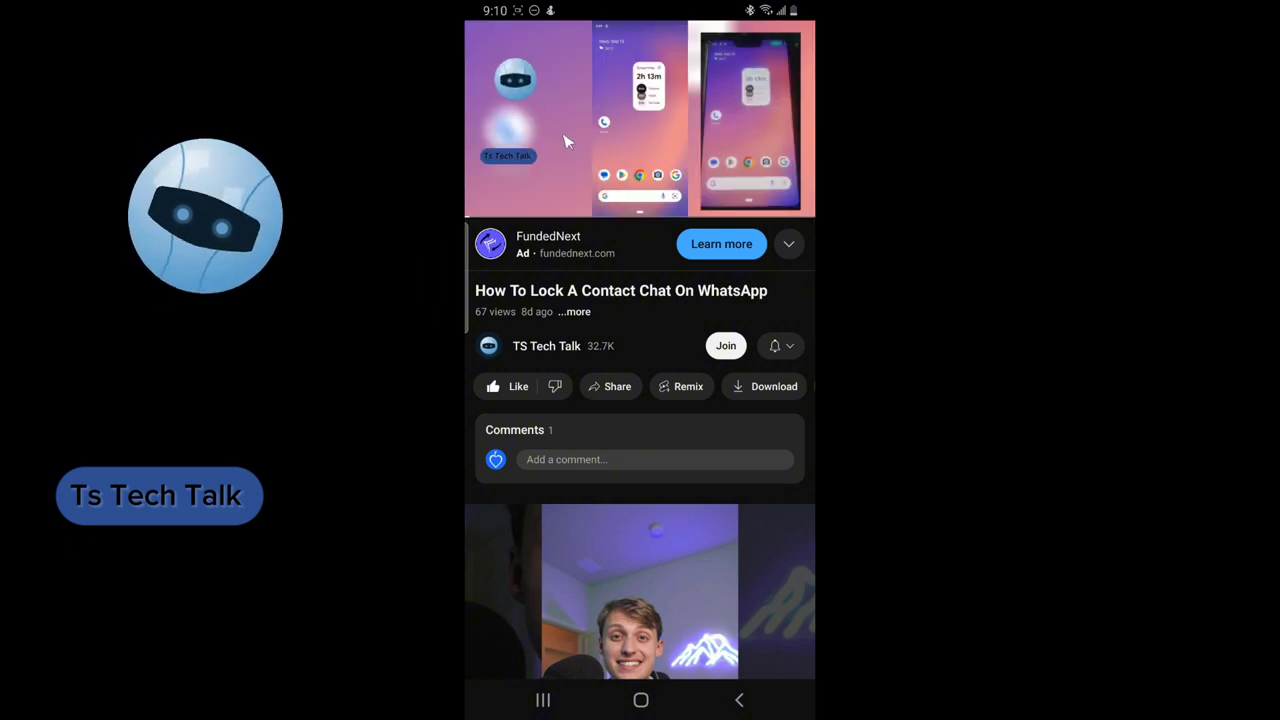
click(651, 142)
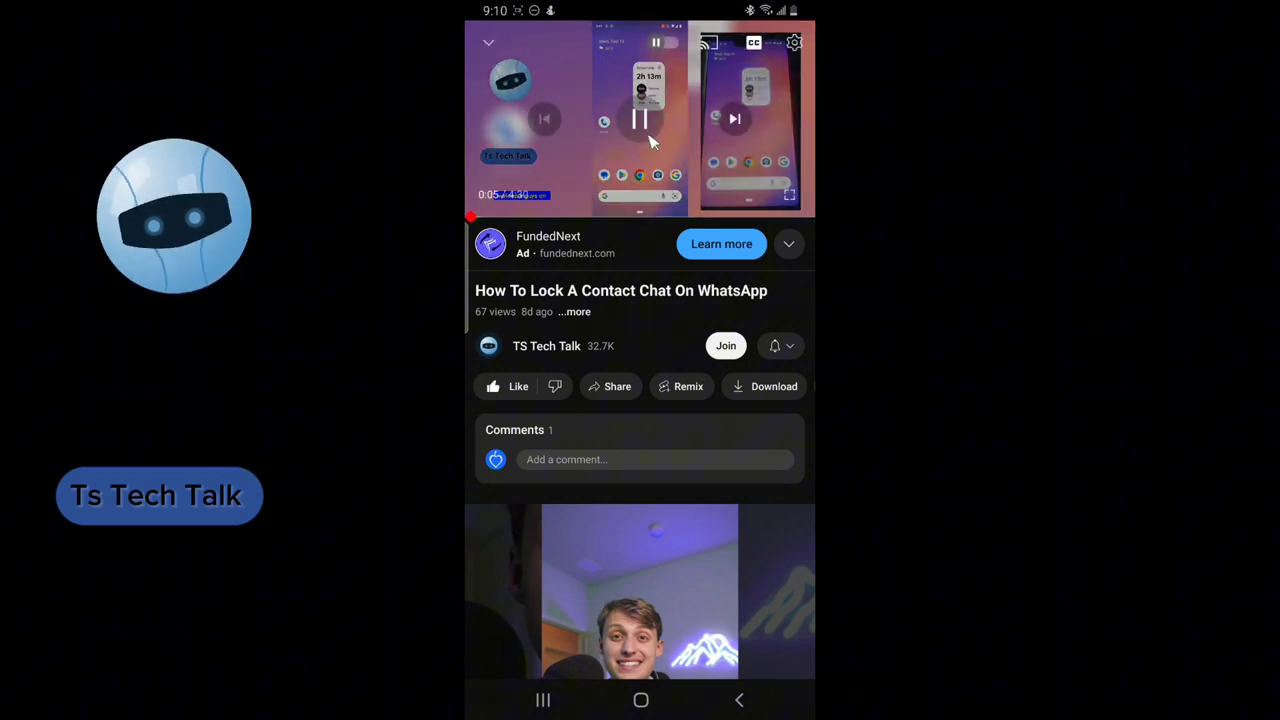
click(638, 117)
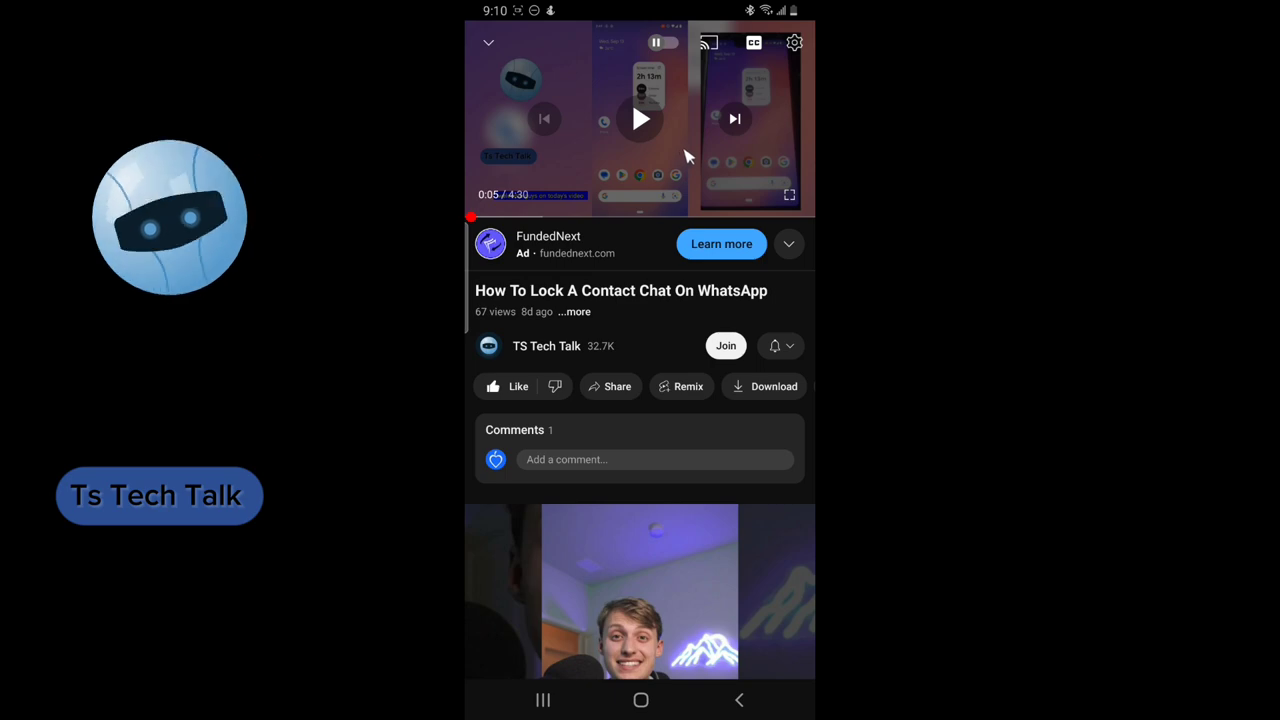
Switch back to YT Studio and reopen More options for "How To Lock A Contact Chat On WhatsApp".
click(543, 700)
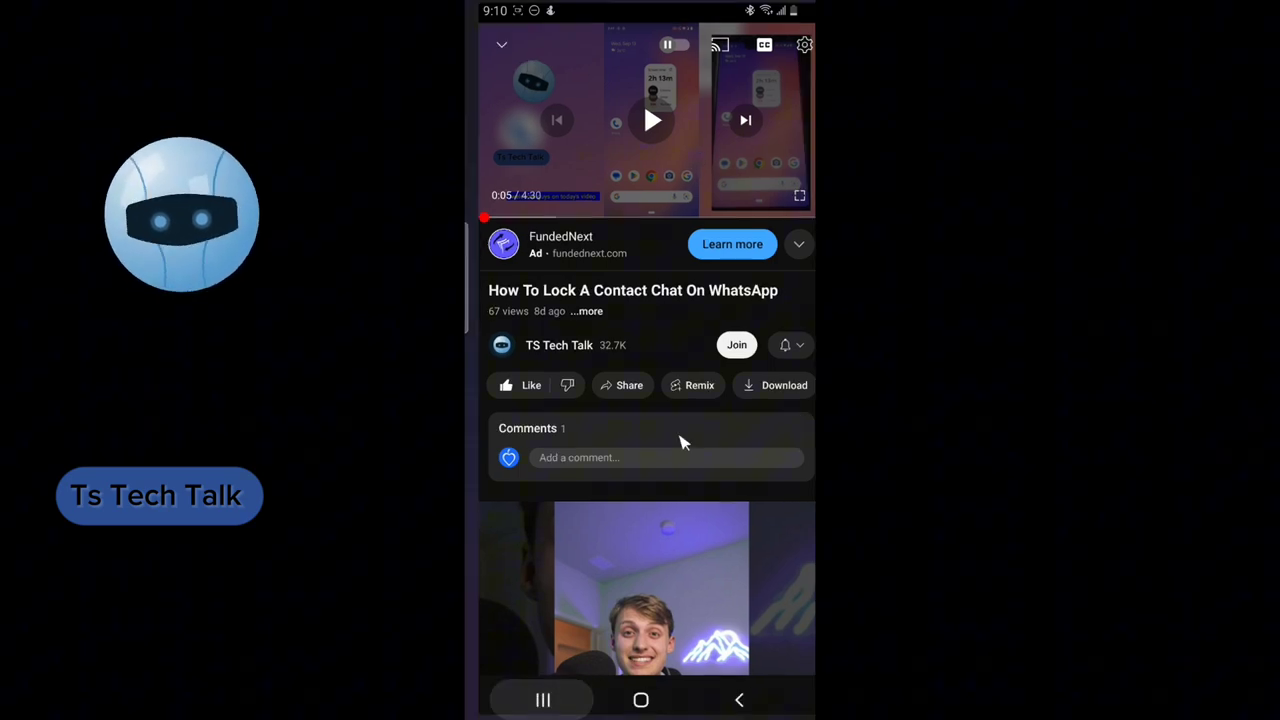
click(641, 410)
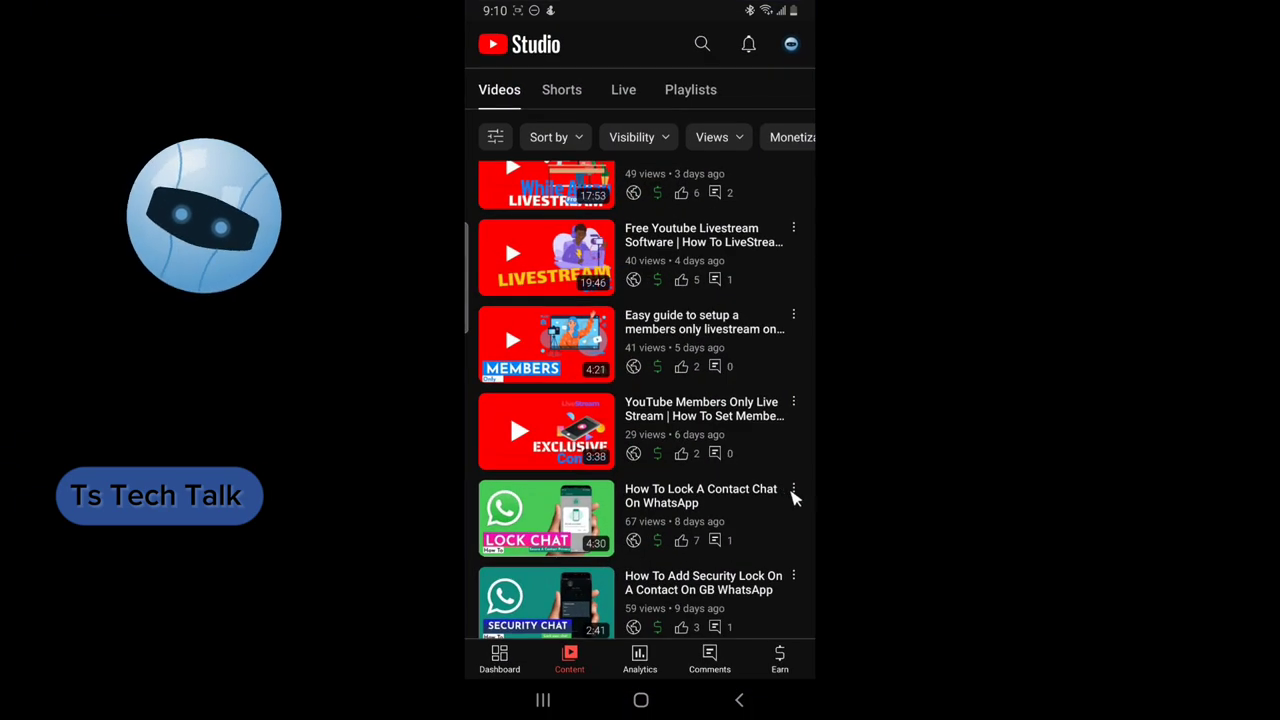
click(793, 491)
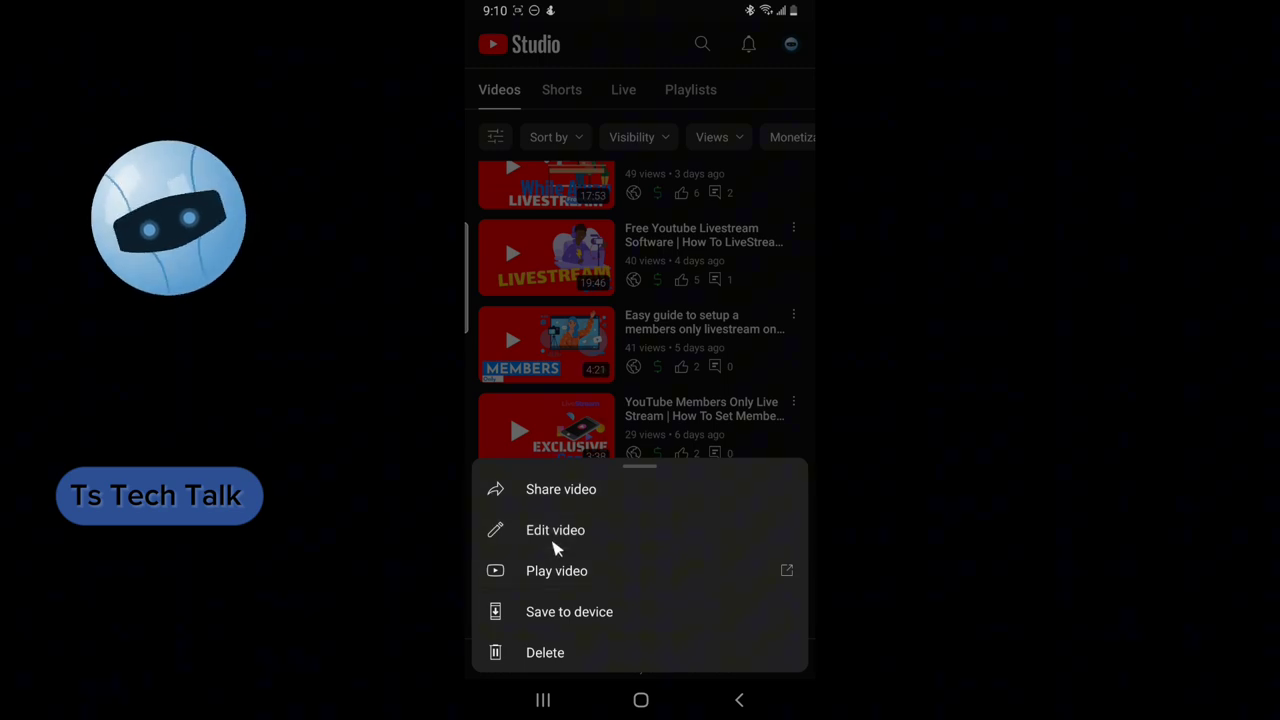
click(711, 302)
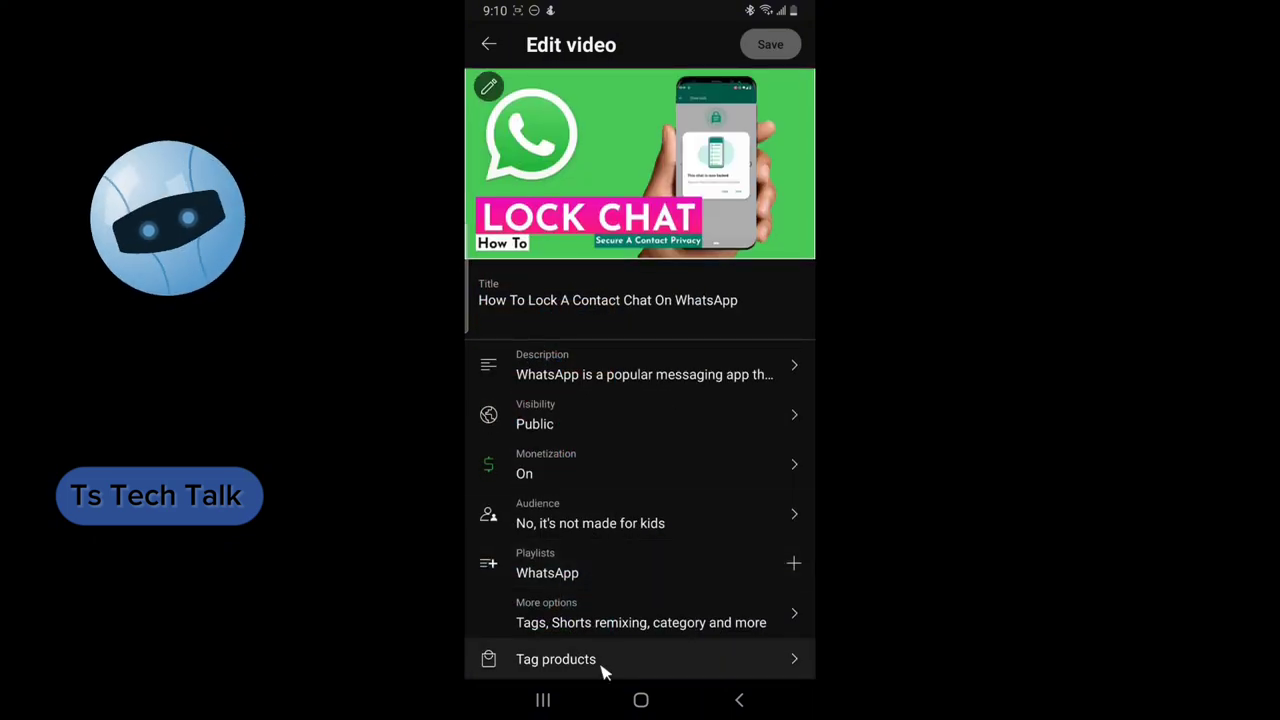
click(545, 608)
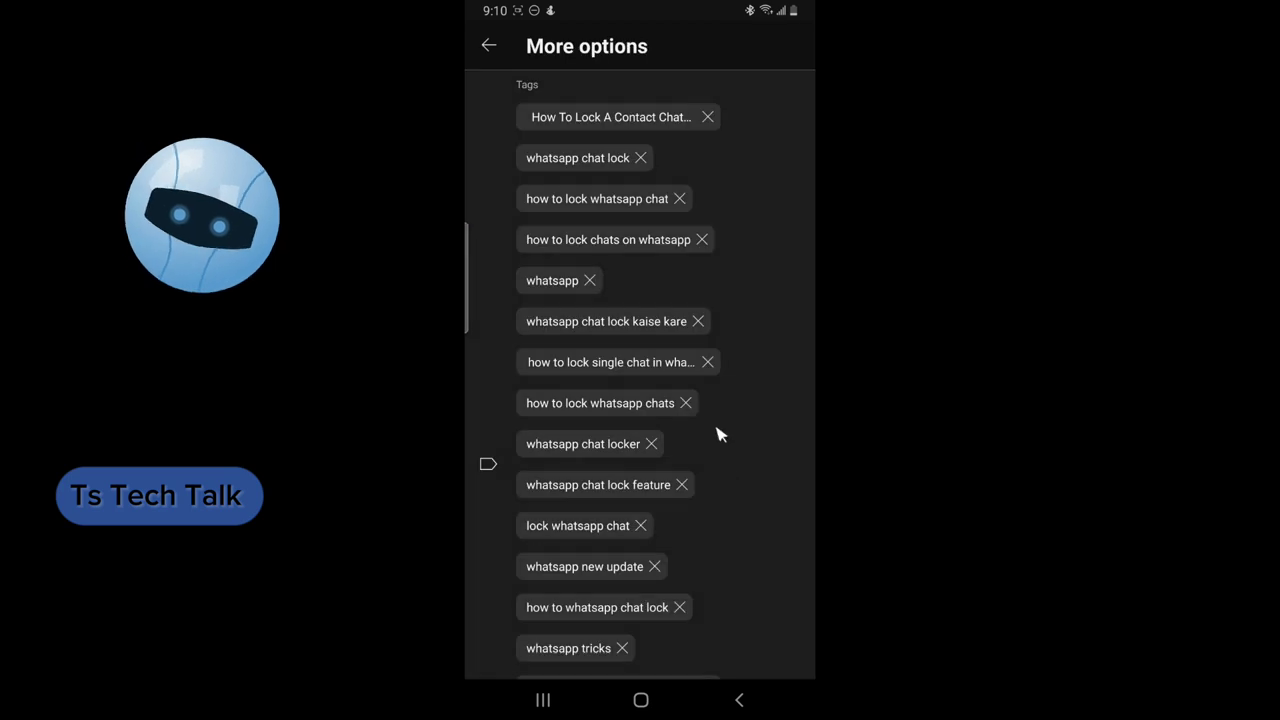
Enable "Show how many viewers like this video" and save the video's edits.
scroll(740, 532, down, 5)
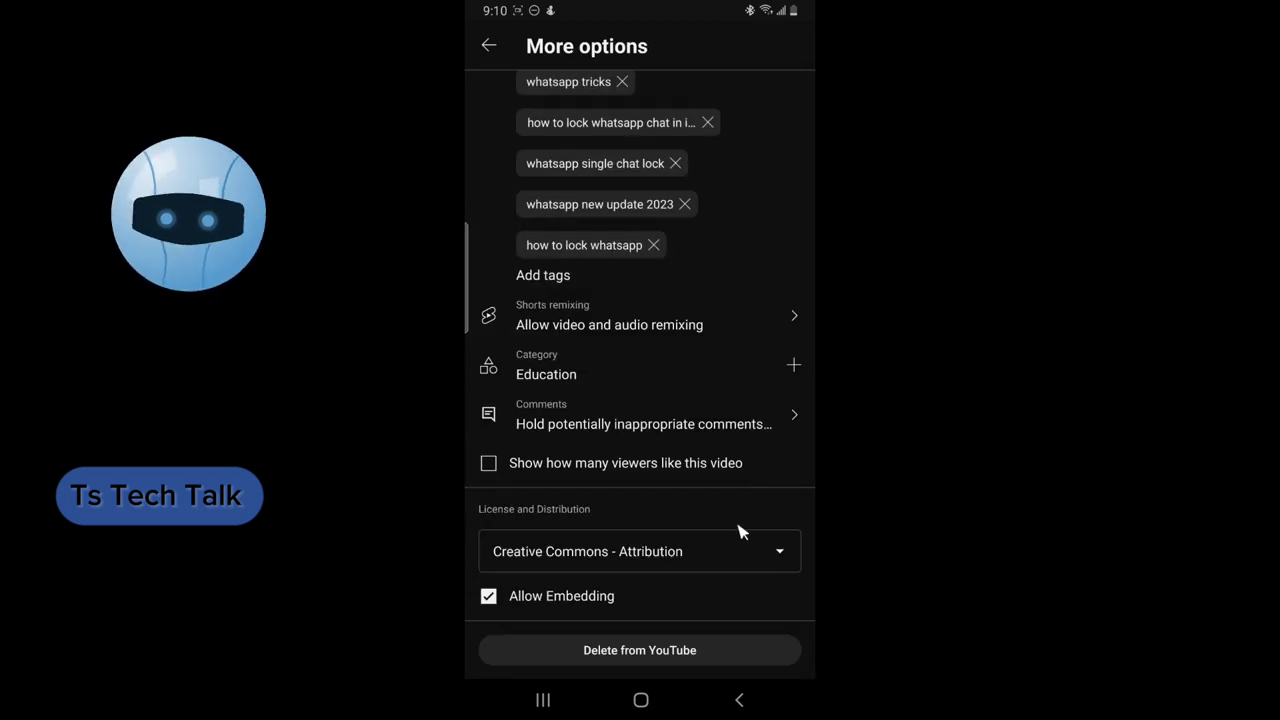
click(488, 463)
click(490, 55)
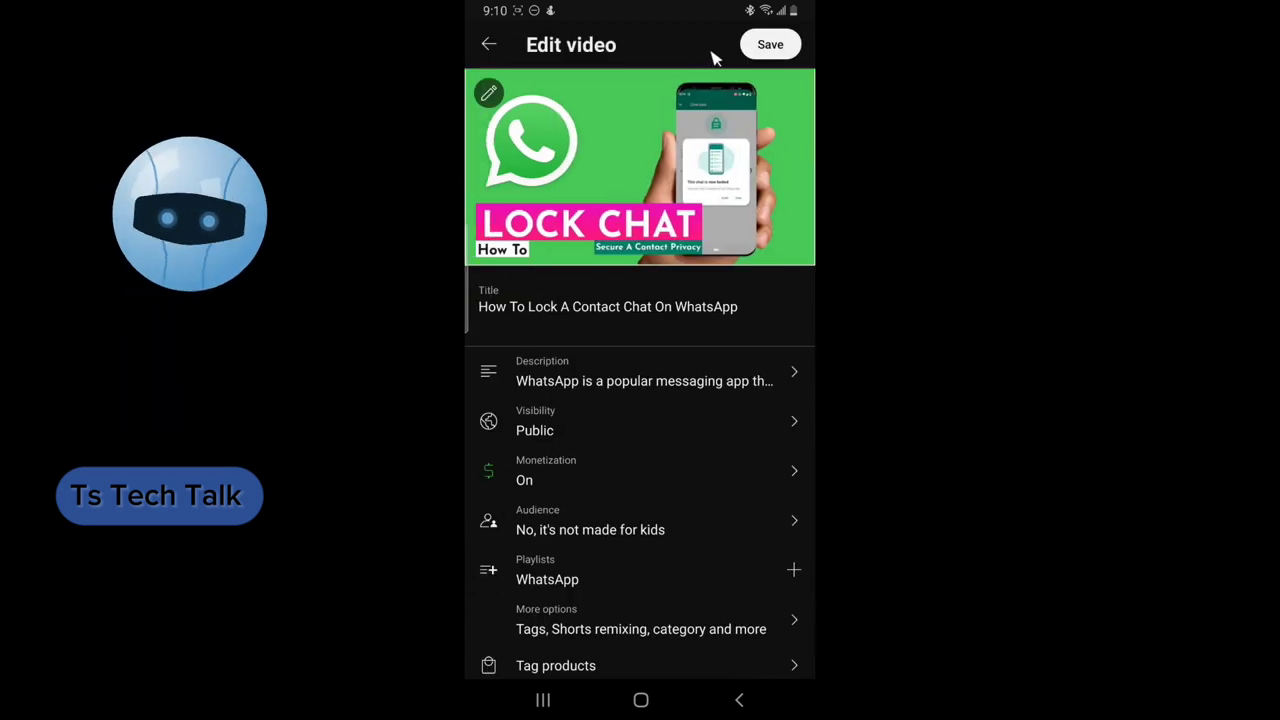
click(768, 44)
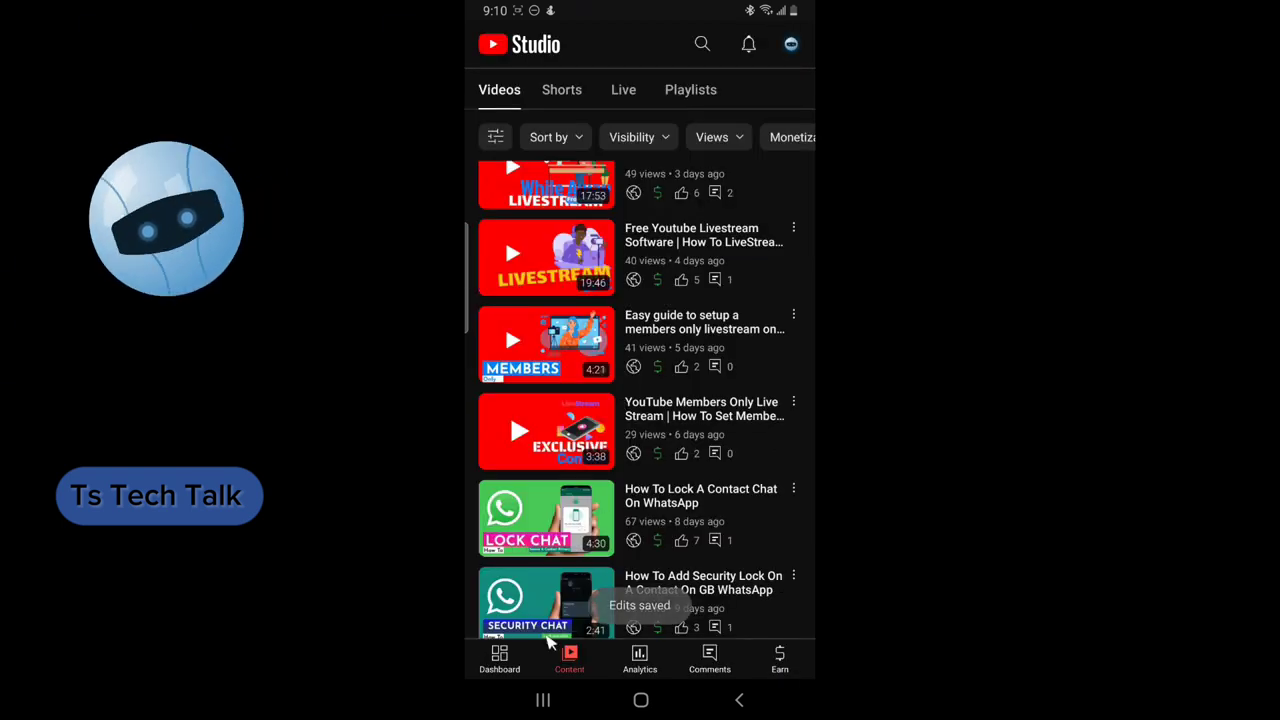
Replay the edited WhatsApp chat lock video in YouTube and pause it to examine the number beside the like icon.
click(543, 700)
click(614, 320)
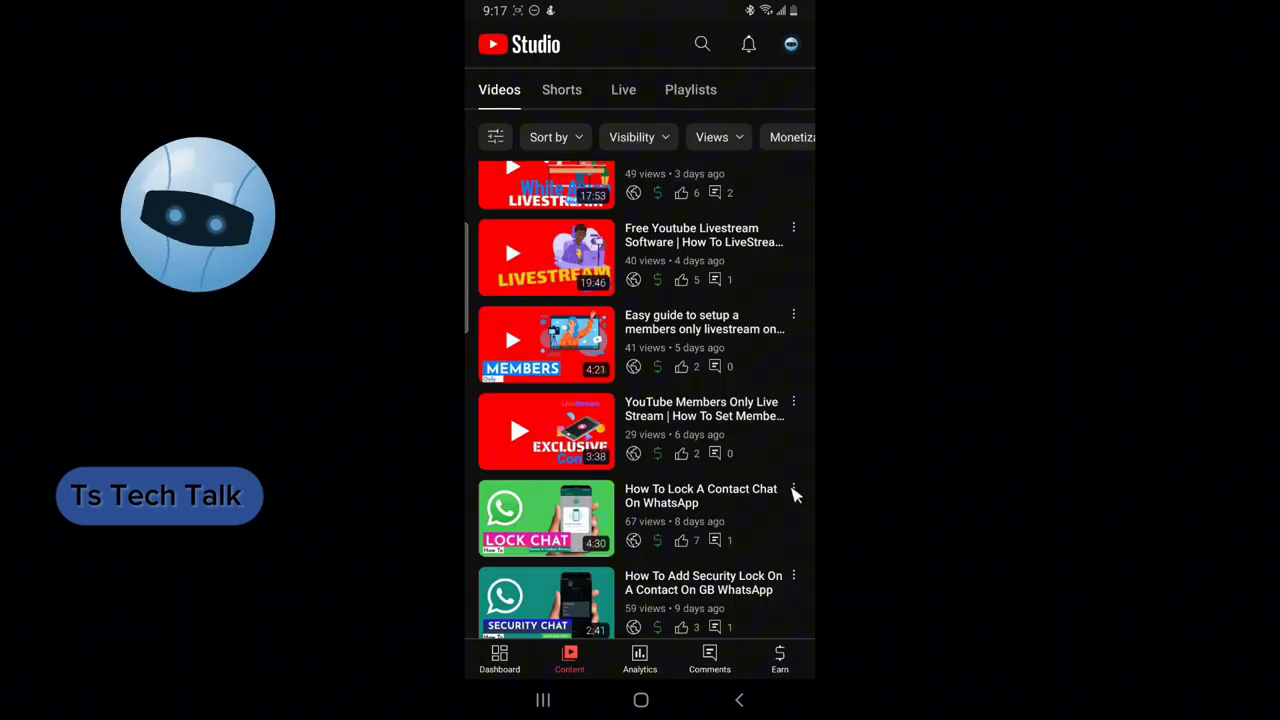
click(794, 489)
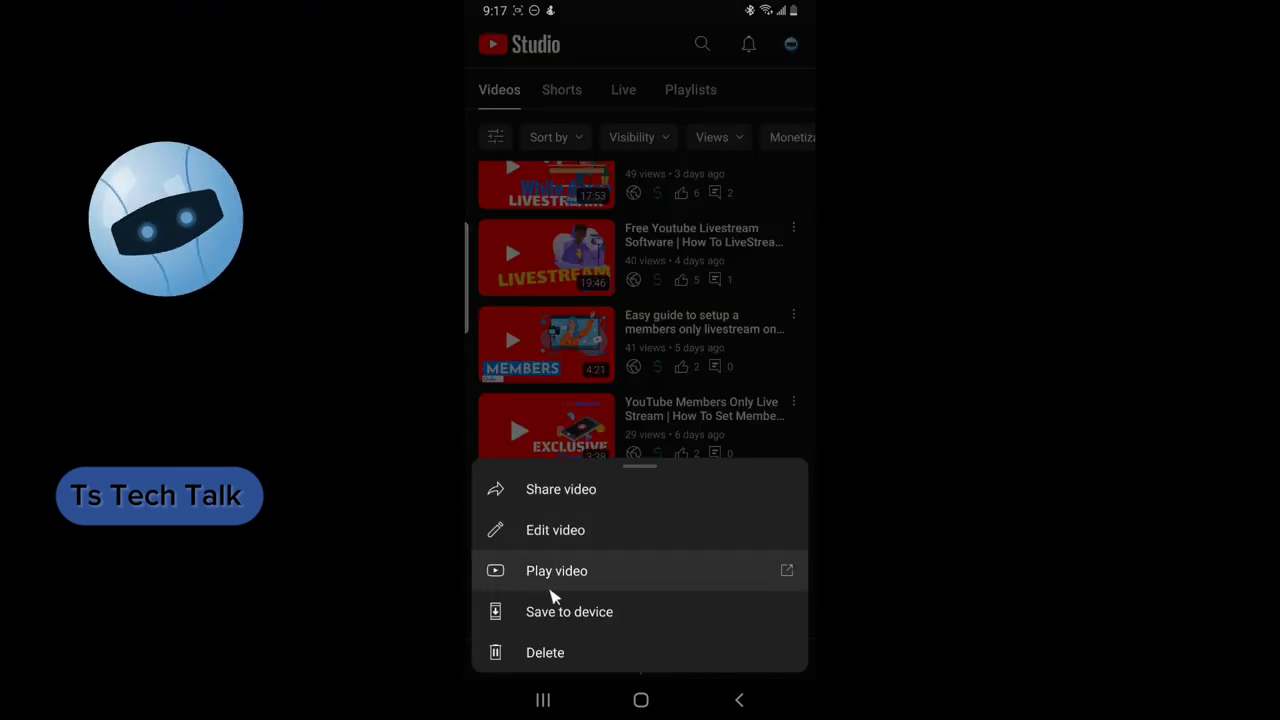
click(566, 578)
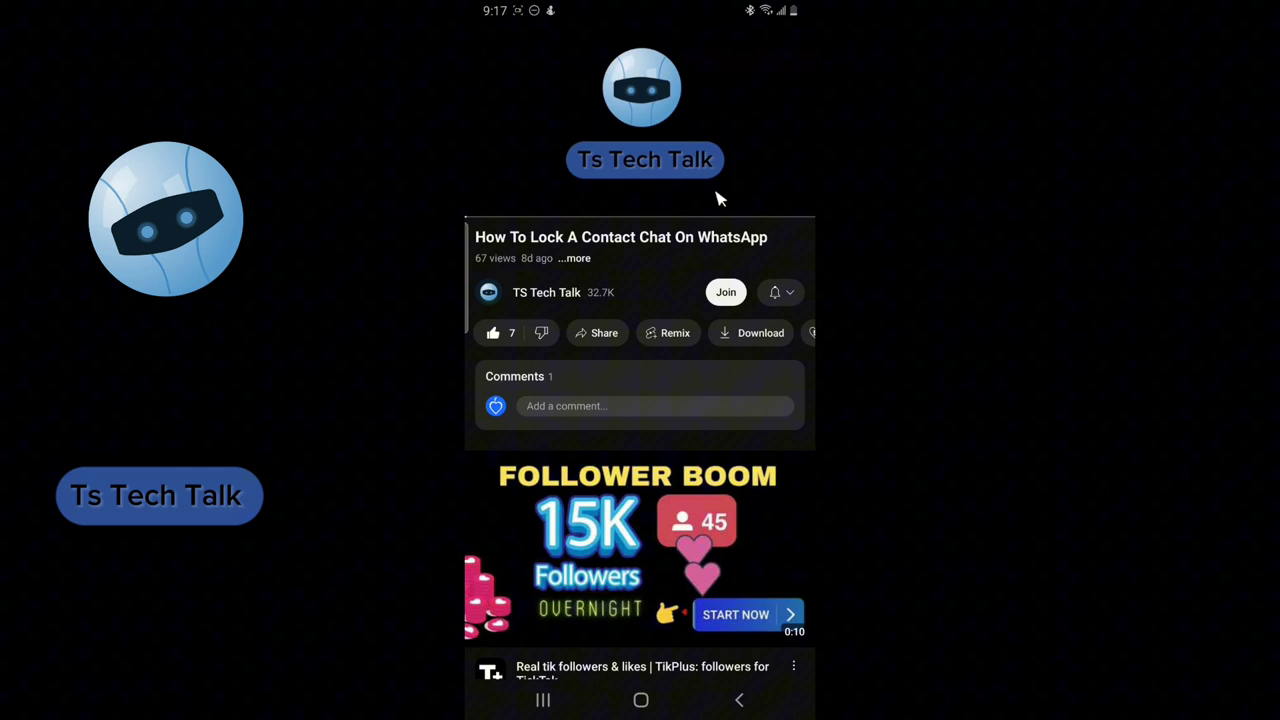
click(655, 110)
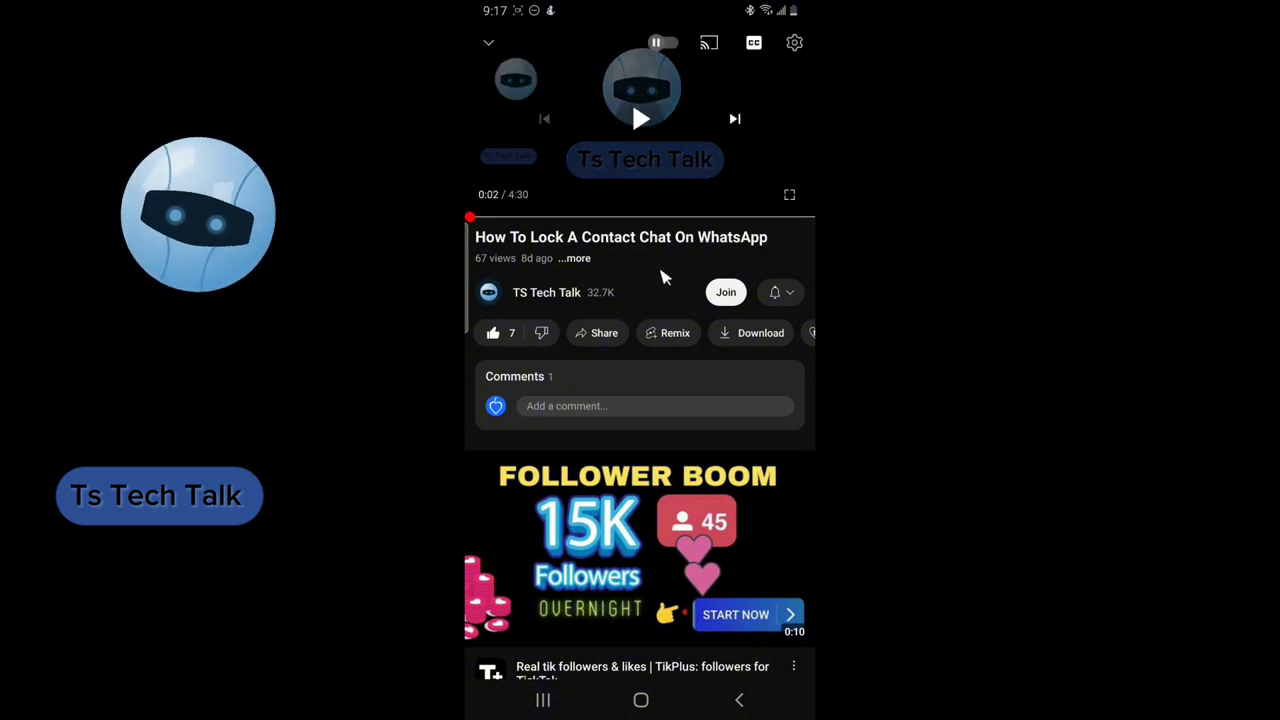
mouse_move(526, 300)
mouse_down()
mouse_move(522, 338)
mouse_move(502, 360)
mouse_move(492, 330)
mouse_move(527, 318)
mouse_up()
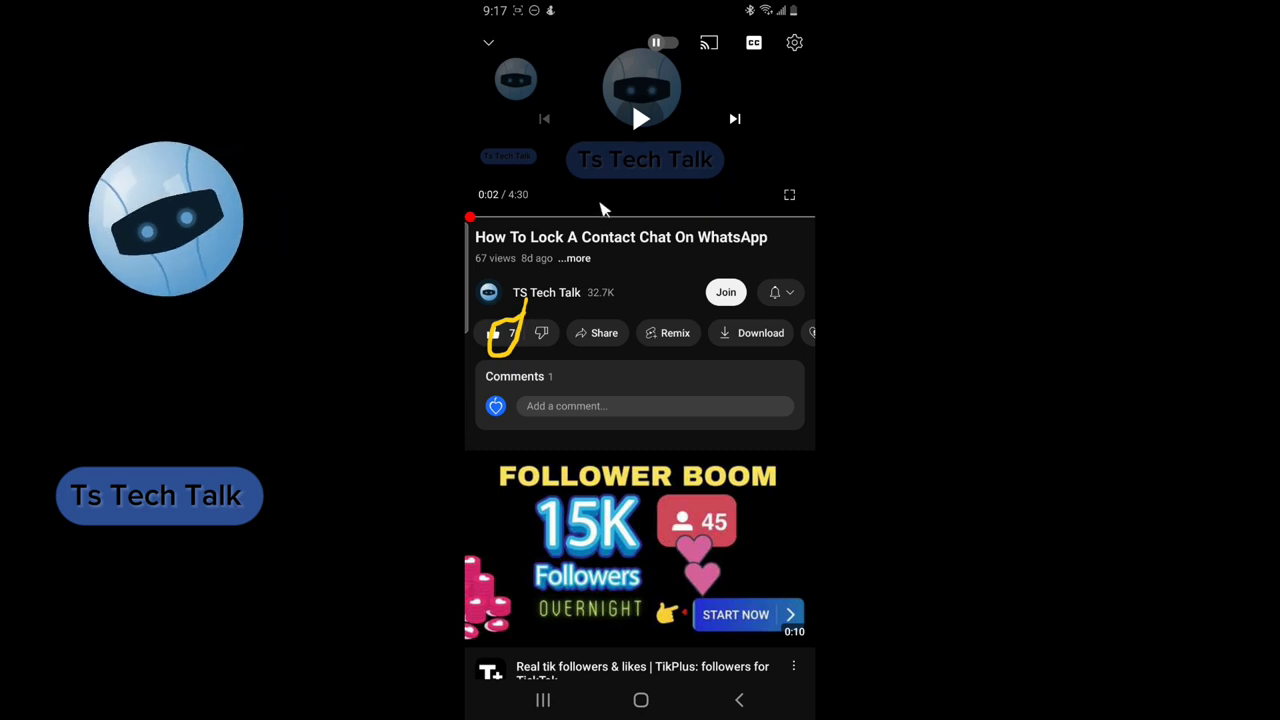